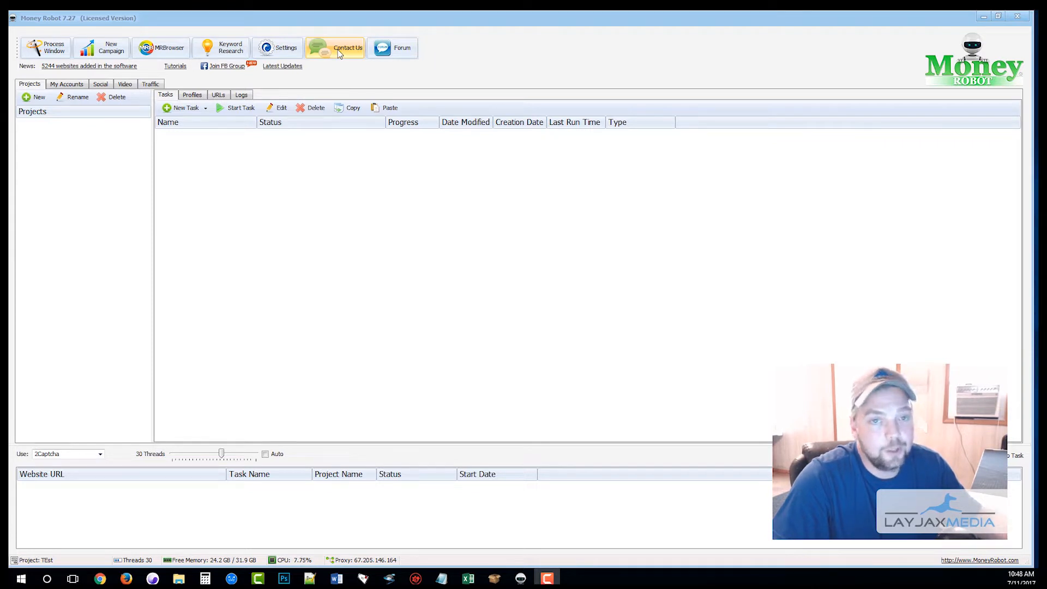
View the Process Window and the MRBrowser social manager, closing each after a look
{"action": "left_click", "coordinate": [41, 47]}
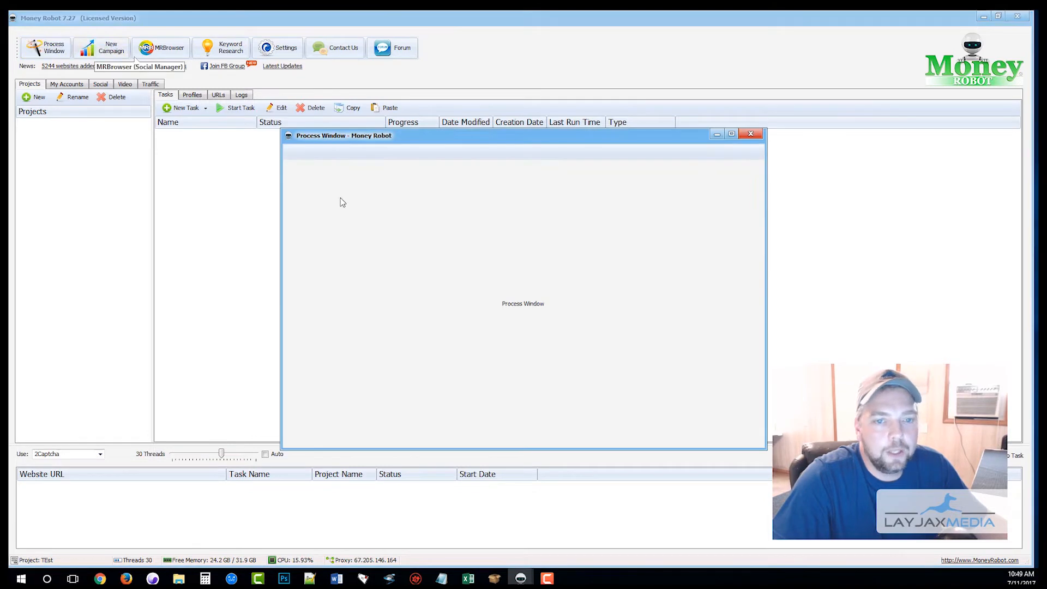
{"action": "left_click", "coordinate": [750, 135]}
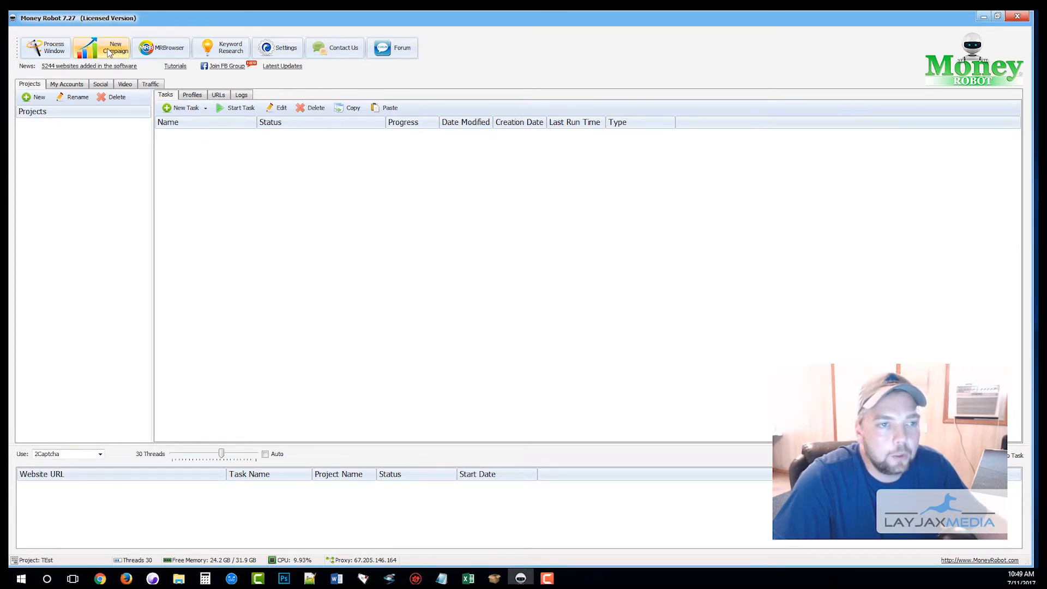
{"action": "left_click", "coordinate": [161, 48]}
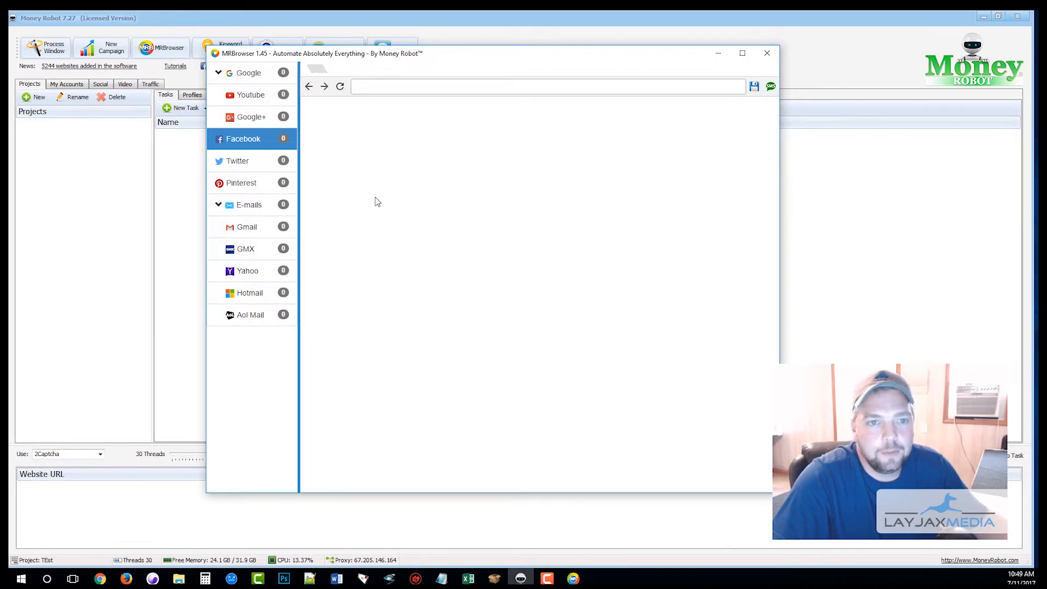
{"action": "left_click", "coordinate": [767, 52]}
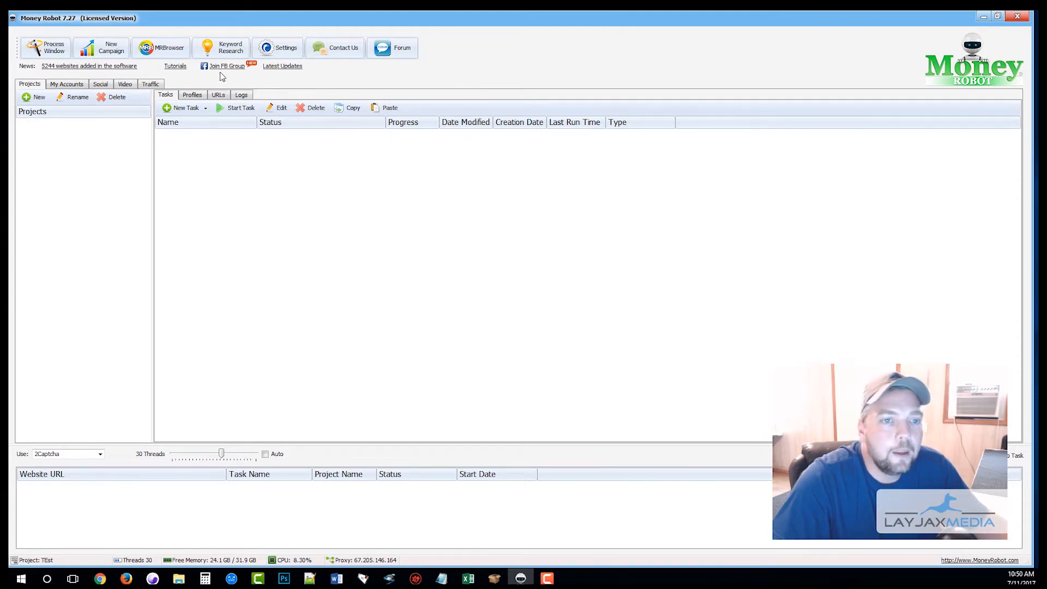
Examine the Keyword Research Tool and its keyword search field, and close it
{"action": "left_click", "coordinate": [223, 50]}
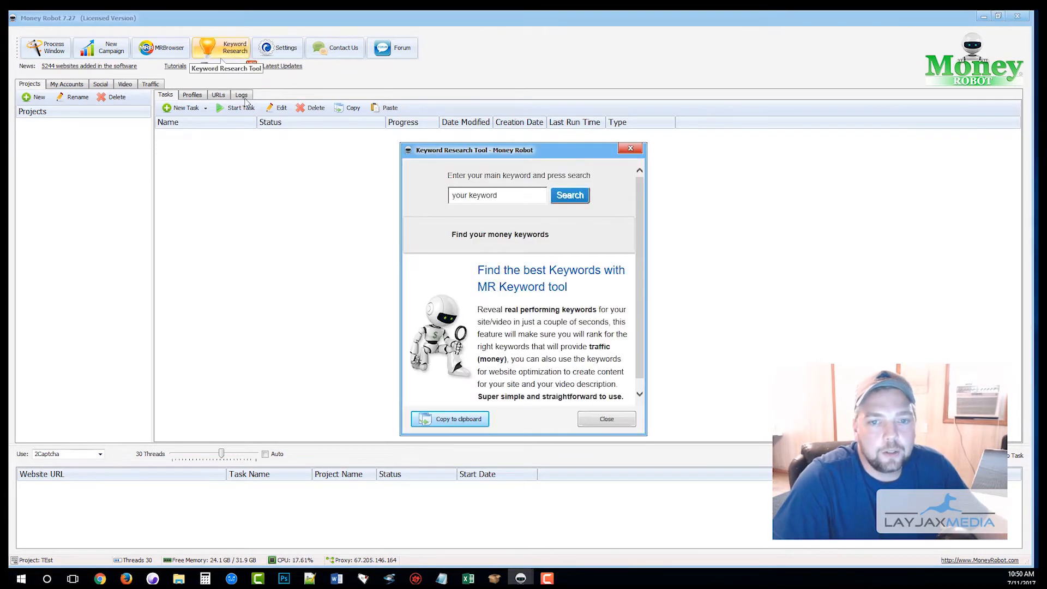
{"action": "left_click_drag", "start_coordinate": [450, 151], "coordinate": [429, 107]}
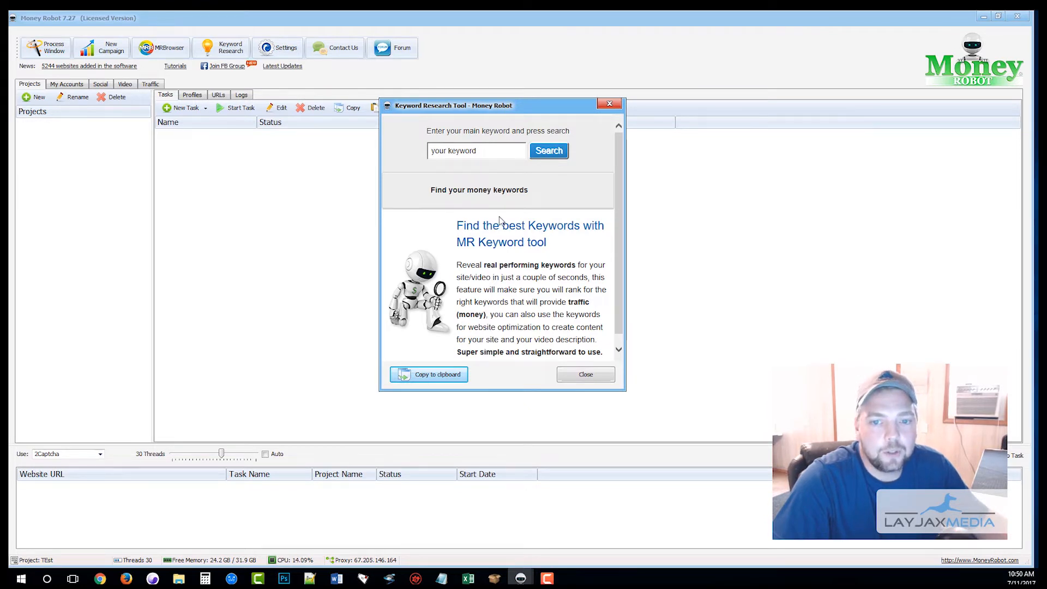
{"action": "left_click", "coordinate": [610, 104]}
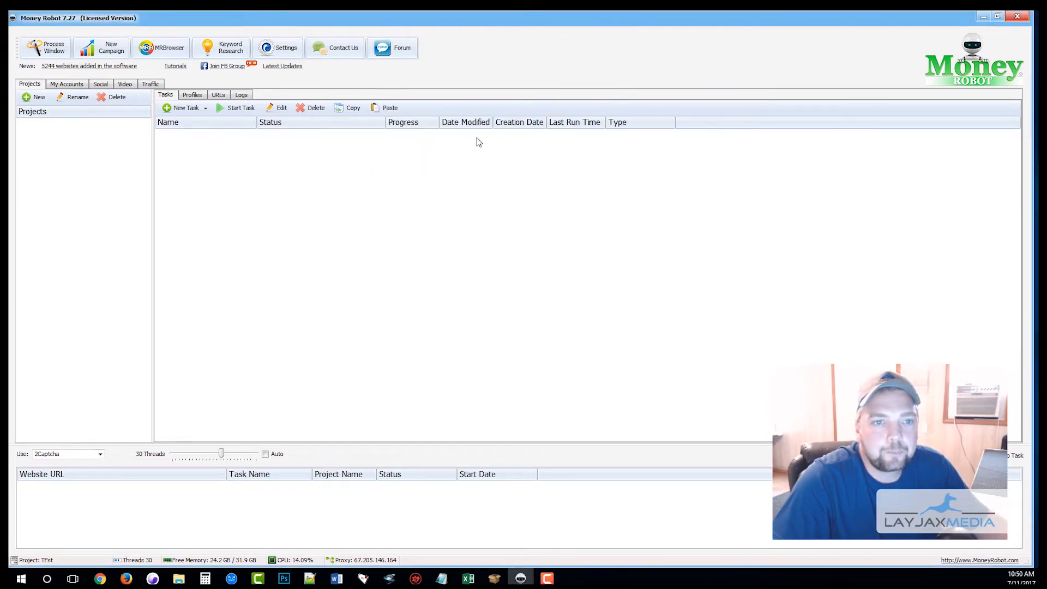
Review the general options, captcha services, proxy, theme and license settings, and close the settings without changes
{"action": "left_click", "coordinate": [279, 48]}
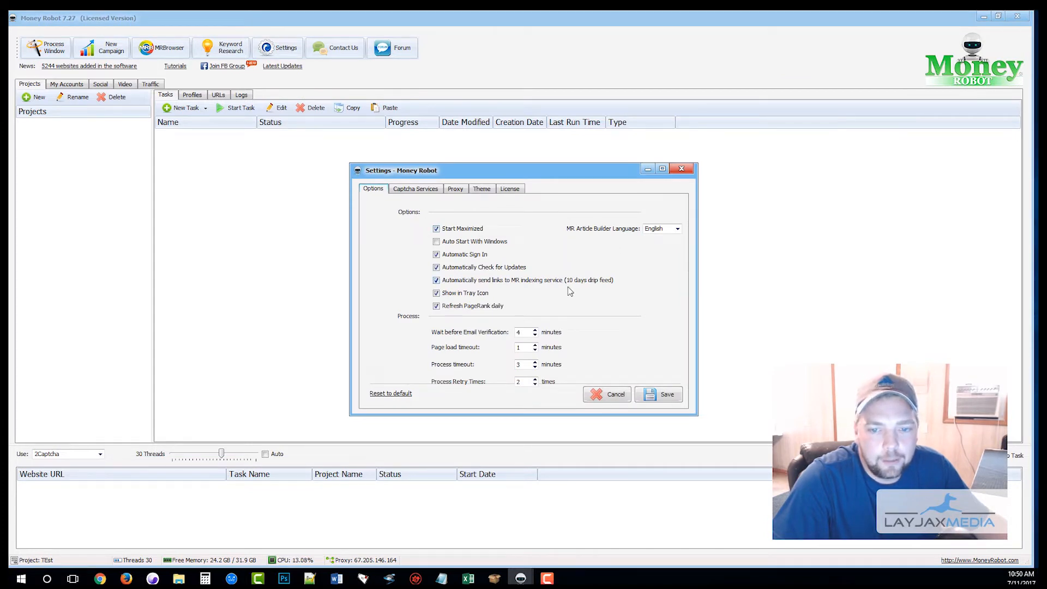
{"action": "left_click", "coordinate": [418, 189]}
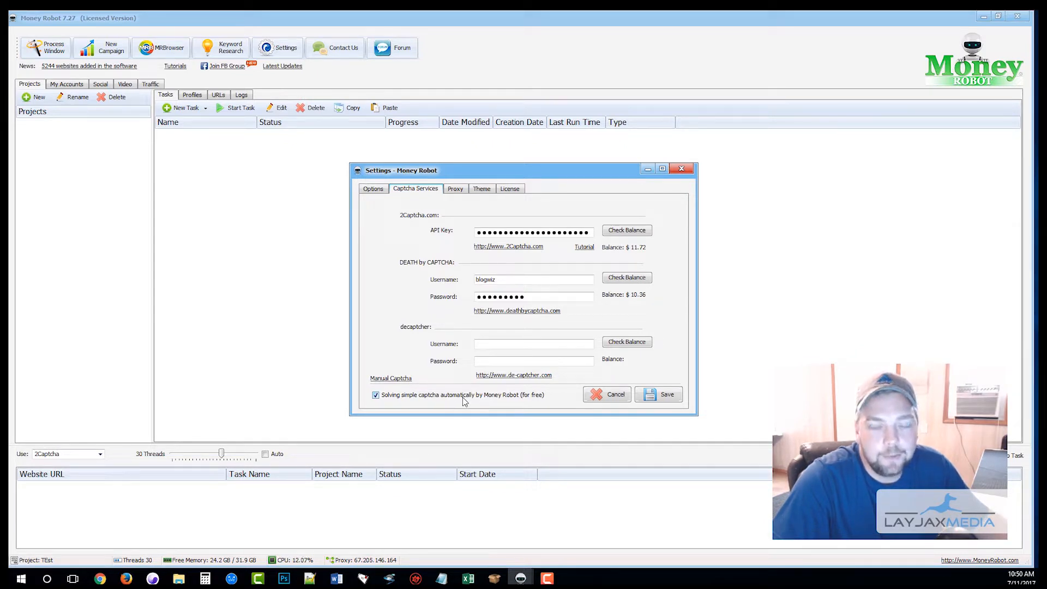
{"action": "left_click", "coordinate": [456, 199]}
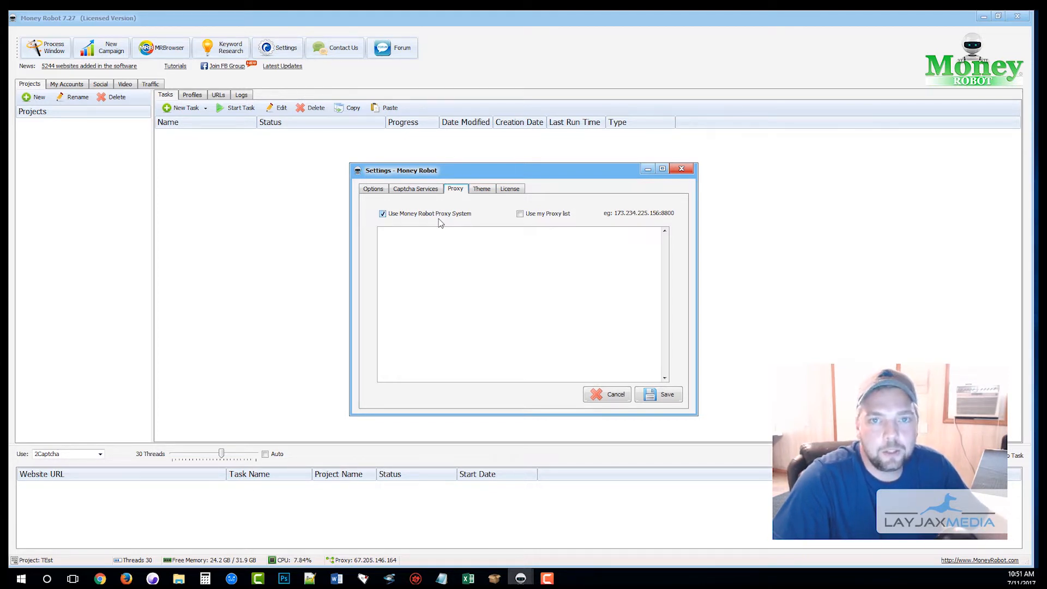
{"action": "left_click", "coordinate": [482, 189]}
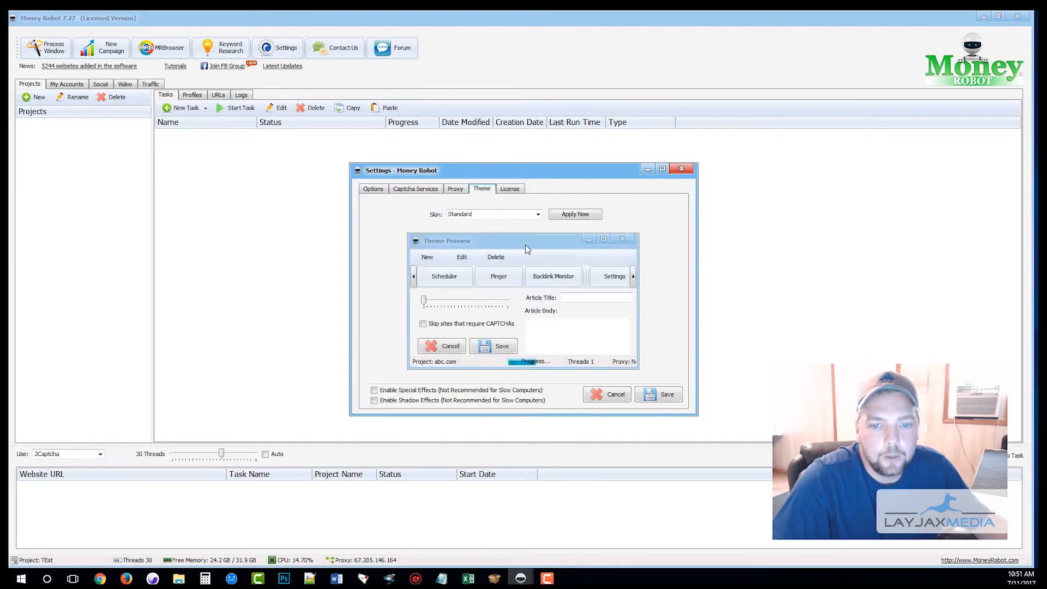
{"action": "left_click", "coordinate": [511, 190]}
{"action": "left_click", "coordinate": [375, 190]}
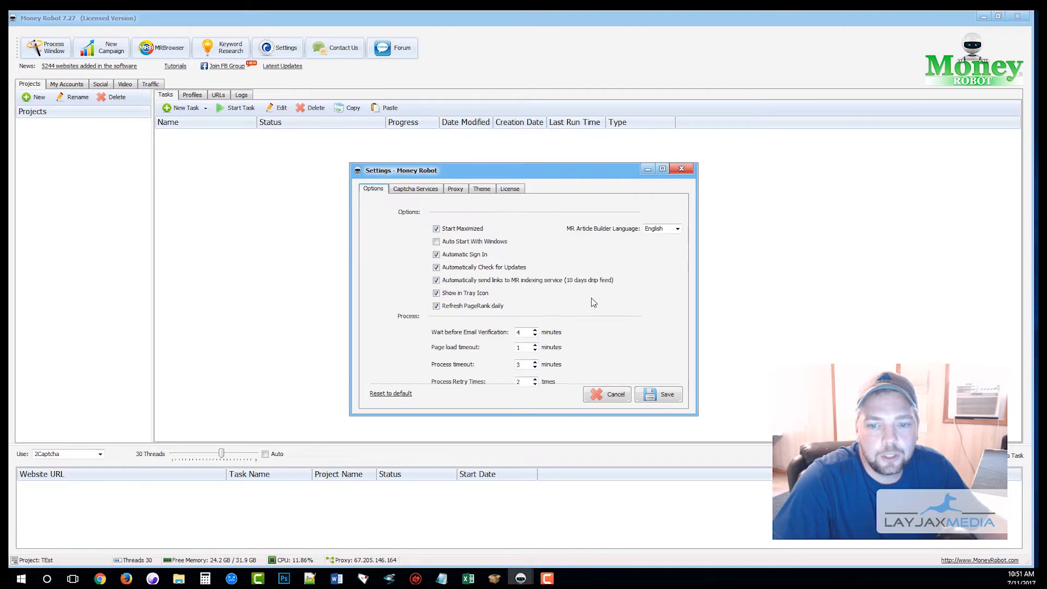
{"action": "left_click", "coordinate": [681, 169]}
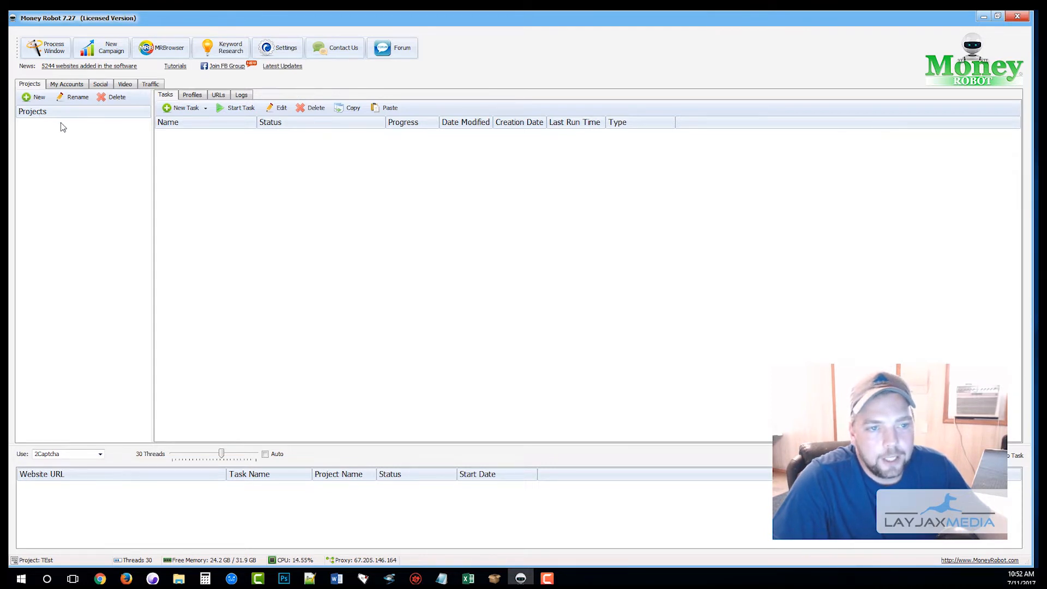
Try to add a Web 2.0 Blogs task with no project selected
{"action": "left_click", "coordinate": [194, 111]}
{"action": "left_click", "coordinate": [194, 126]}
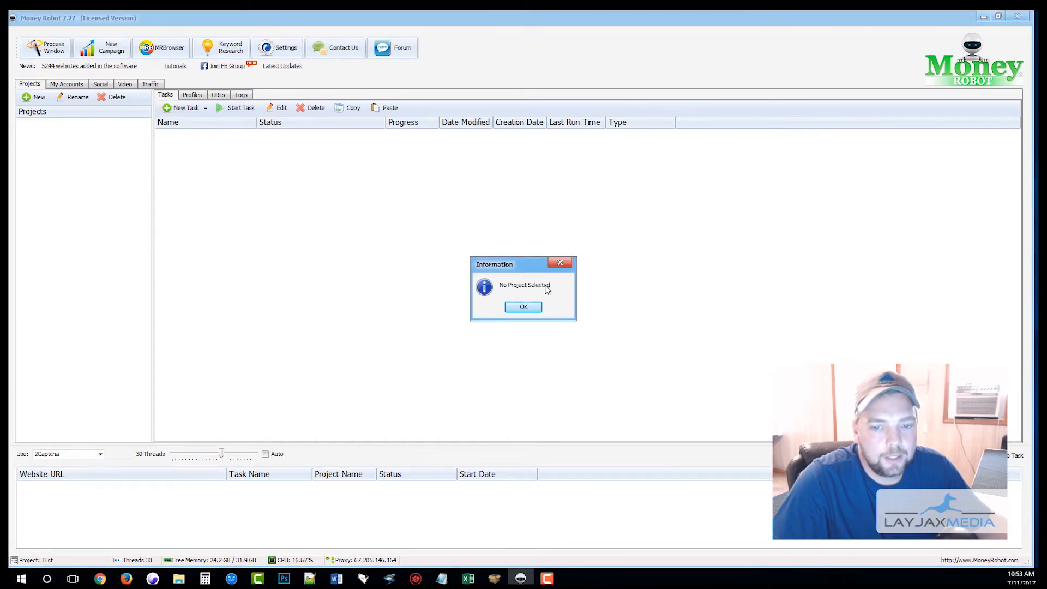
{"action": "left_click", "coordinate": [524, 307]}
Create a new project named Test
{"action": "left_click", "coordinate": [34, 98]}
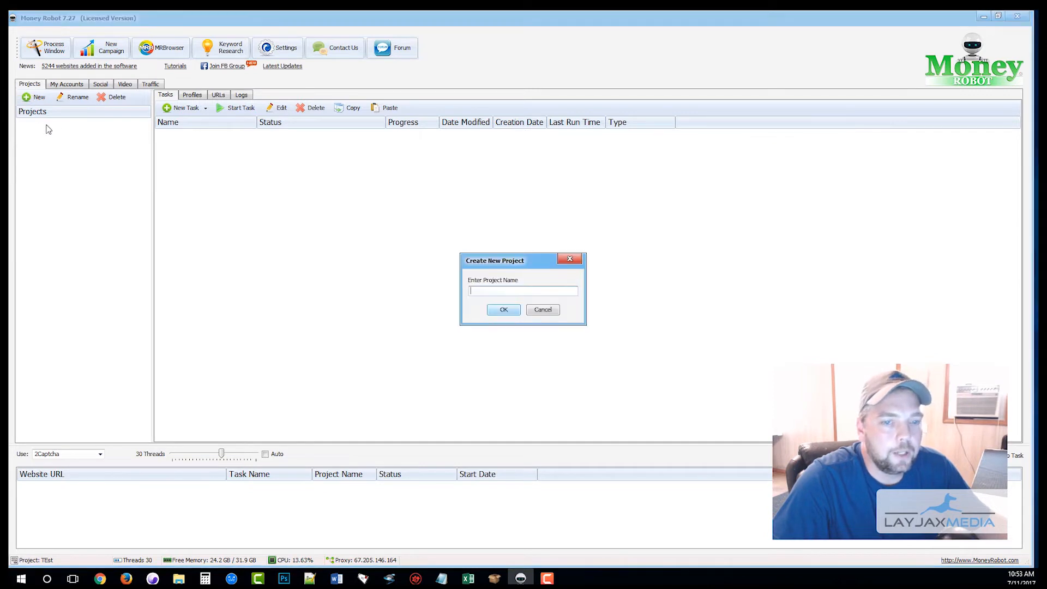
{"action": "type", "text": "Te"}
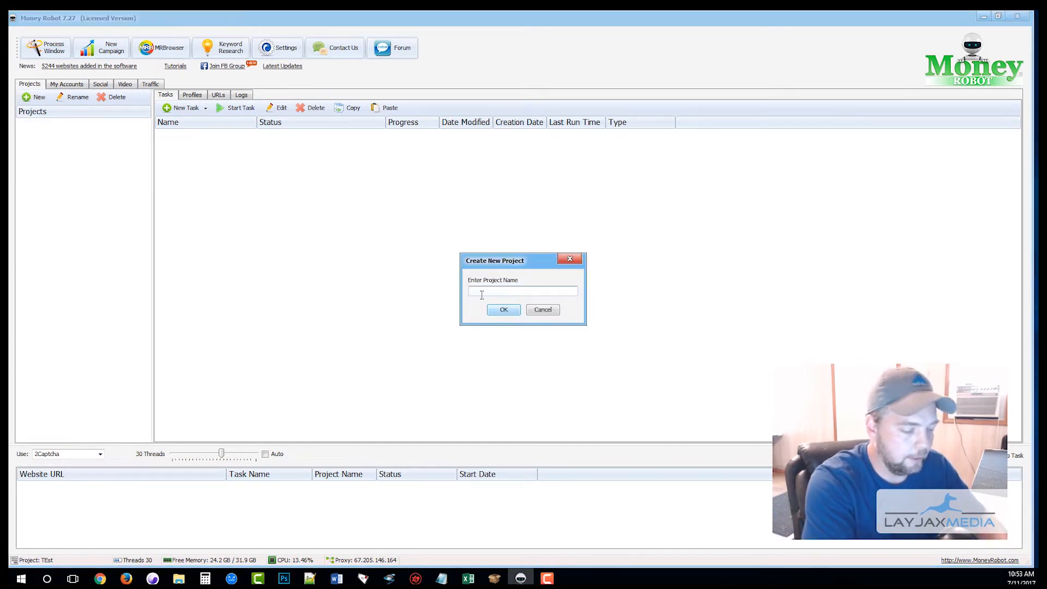
{"action": "type", "text": "st"}
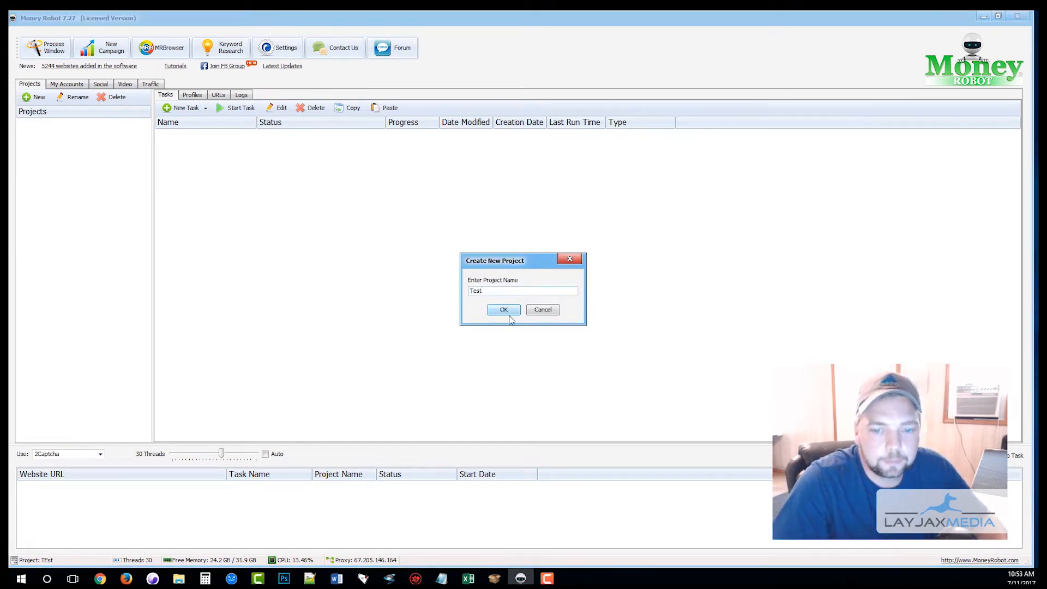
{"action": "left_click", "coordinate": [505, 310]}
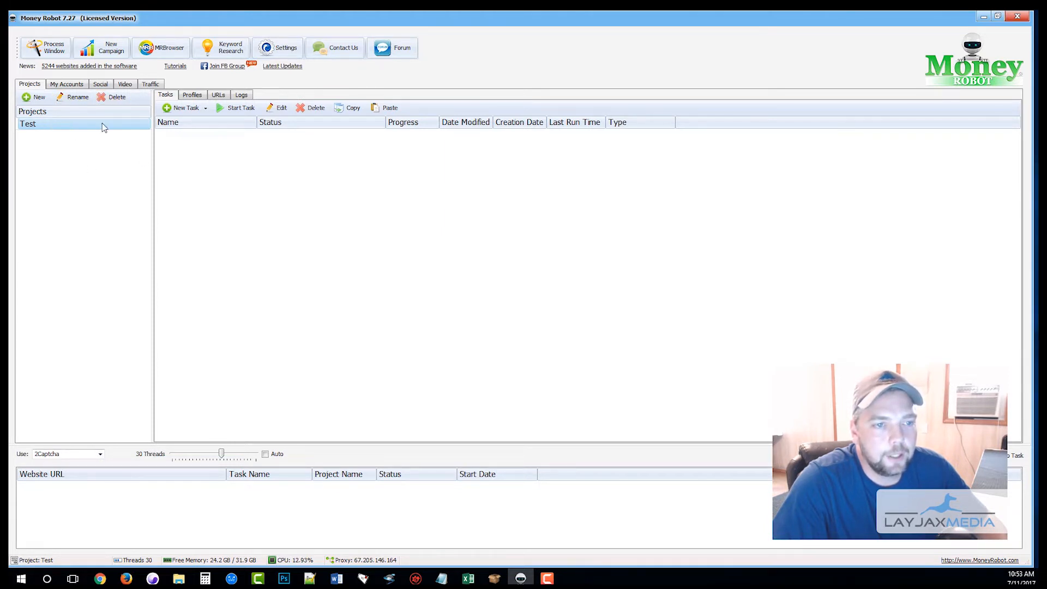
Add a Web 2.0 Blogs task to the Test project, keeping its default task name
{"action": "left_click", "coordinate": [186, 109]}
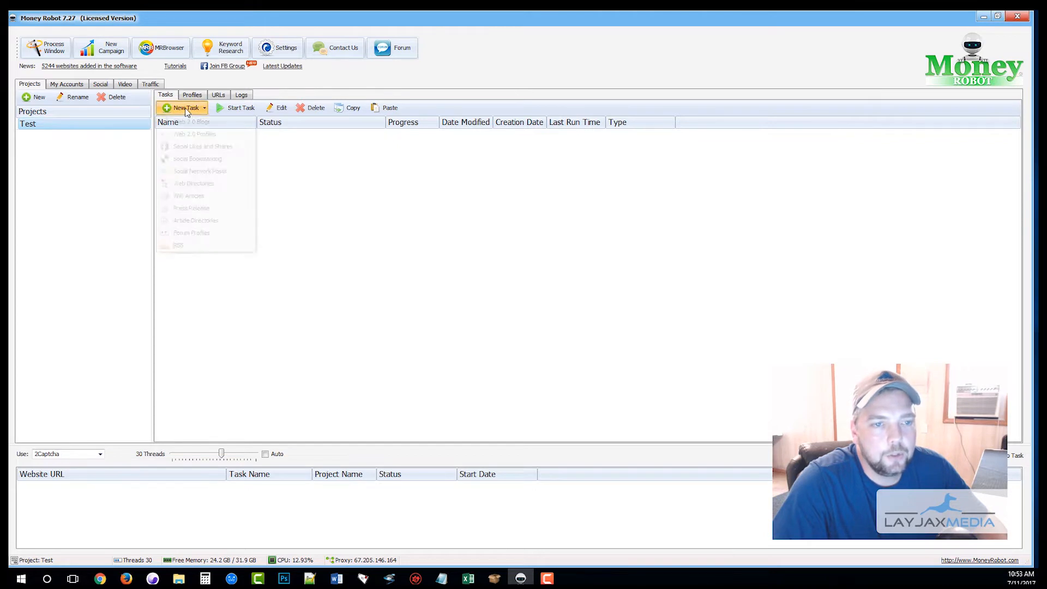
{"action": "left_click", "coordinate": [185, 124]}
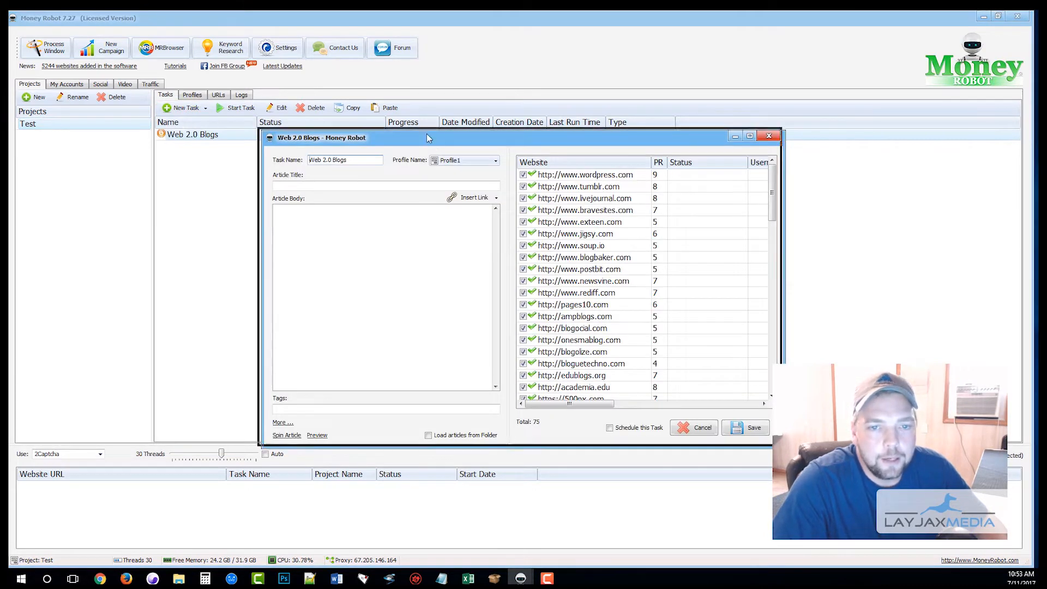
{"action": "left_click_drag", "start_coordinate": [433, 139], "coordinate": [401, 110]}
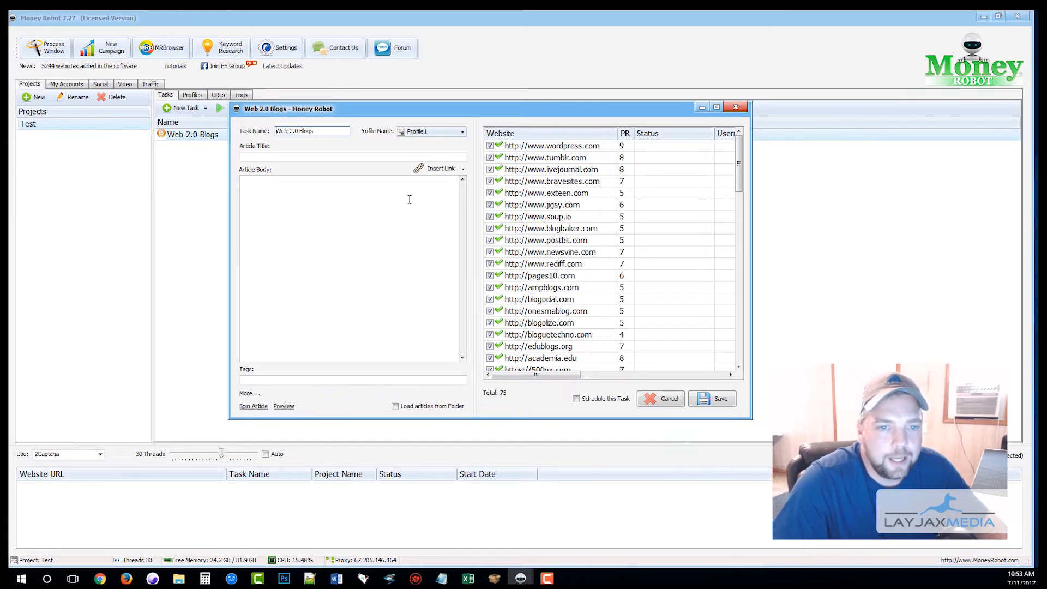
{"action": "left_click_drag", "start_coordinate": [321, 131], "coordinate": [275, 132]}
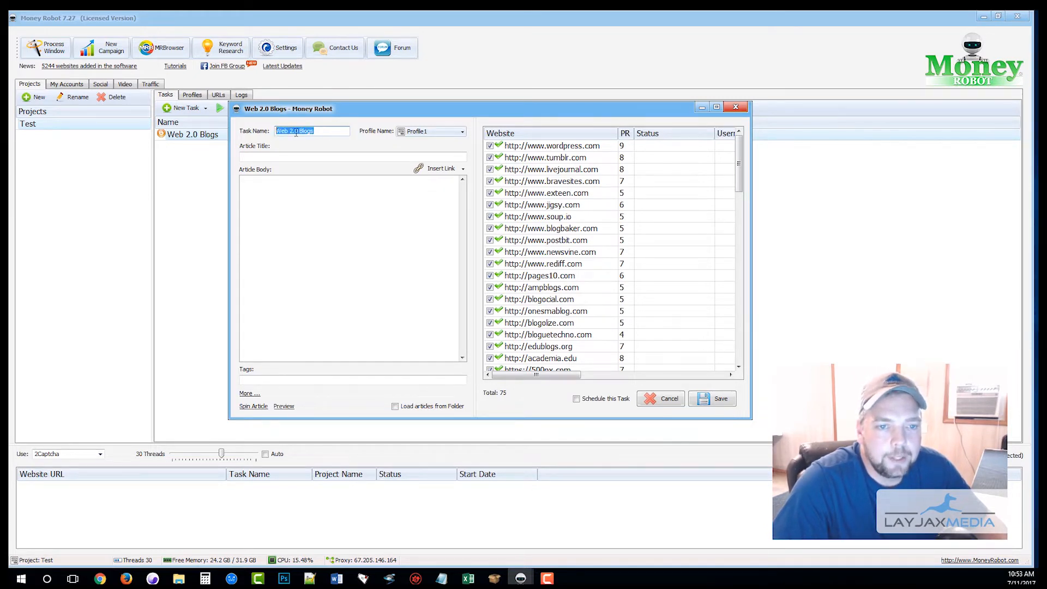
Inspect Profile1's email and account details from the task, test its mail server connection, and close the profile
{"action": "right_click", "coordinate": [431, 132]}
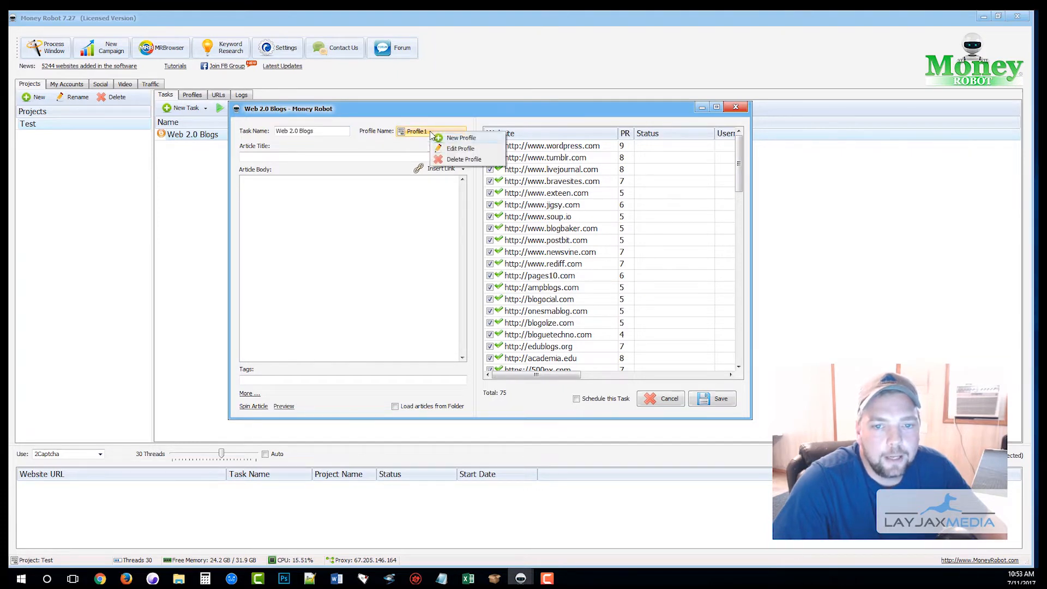
{"action": "left_click", "coordinate": [461, 151]}
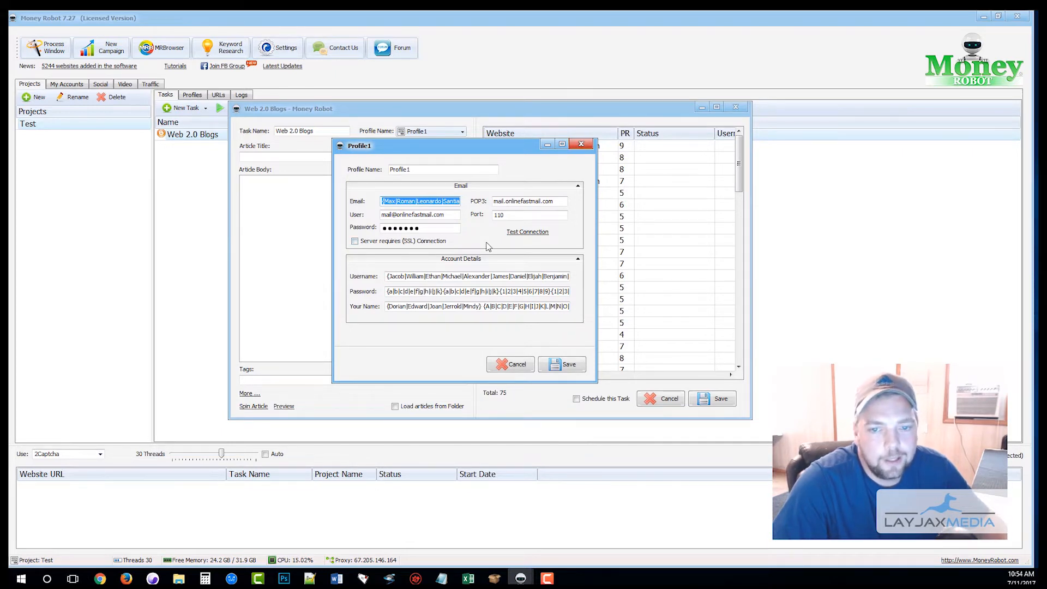
{"action": "left_click", "coordinate": [527, 234]}
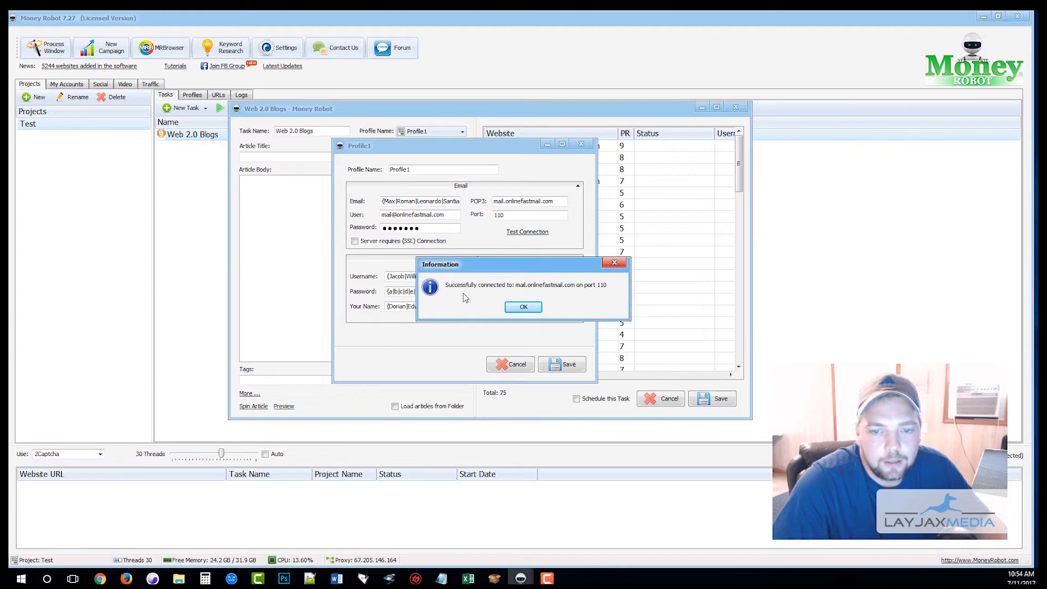
{"action": "left_click", "coordinate": [524, 307]}
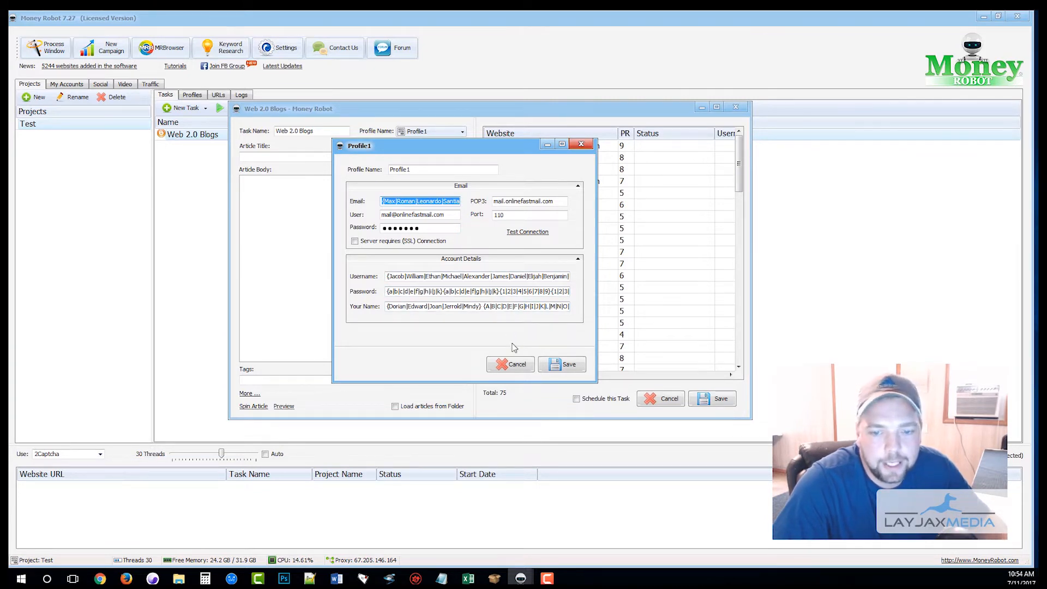
{"action": "left_click", "coordinate": [582, 145]}
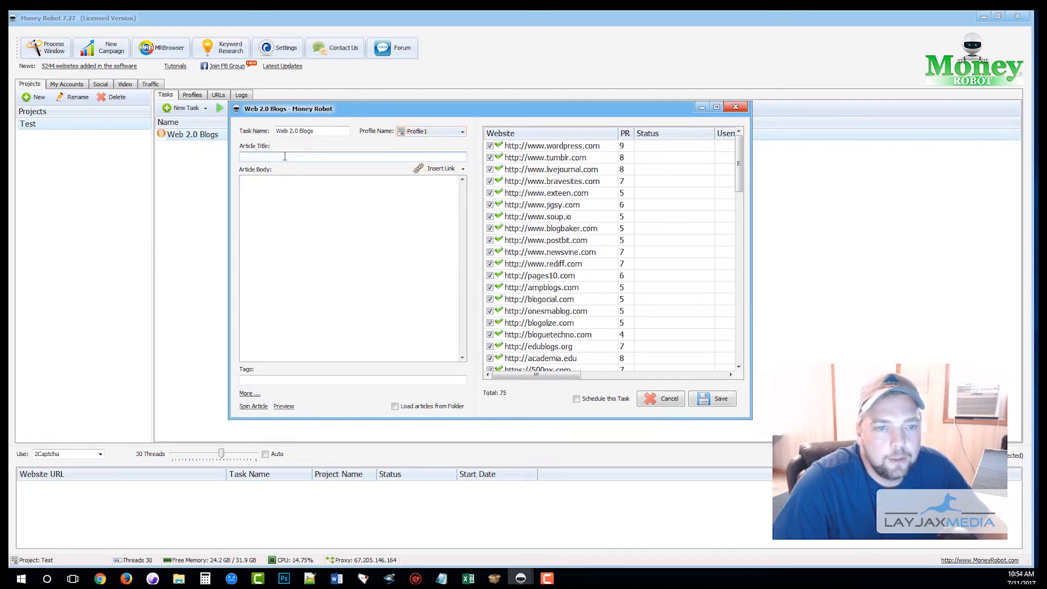
View the article body's link insertion options for URL and keywords without inserting a link
{"action": "left_click", "coordinate": [279, 184]}
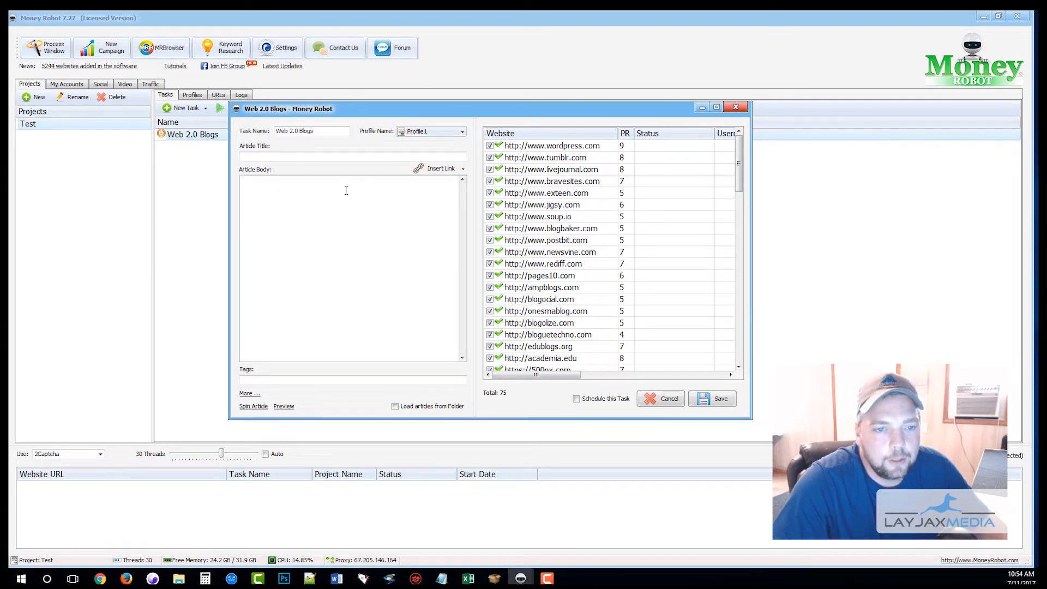
{"action": "left_click", "coordinate": [452, 170]}
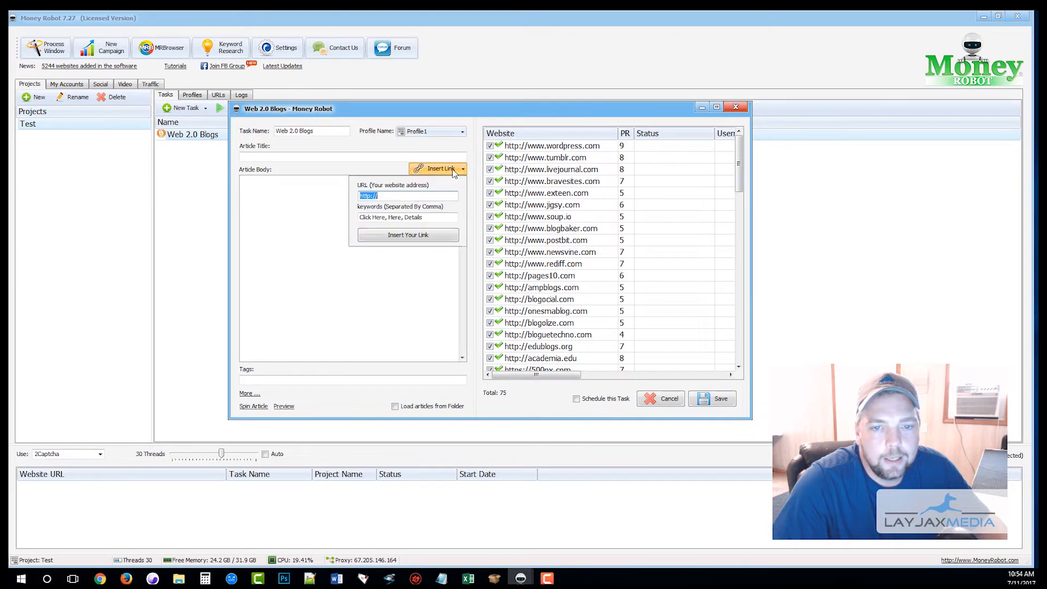
{"action": "left_click", "coordinate": [408, 198]}
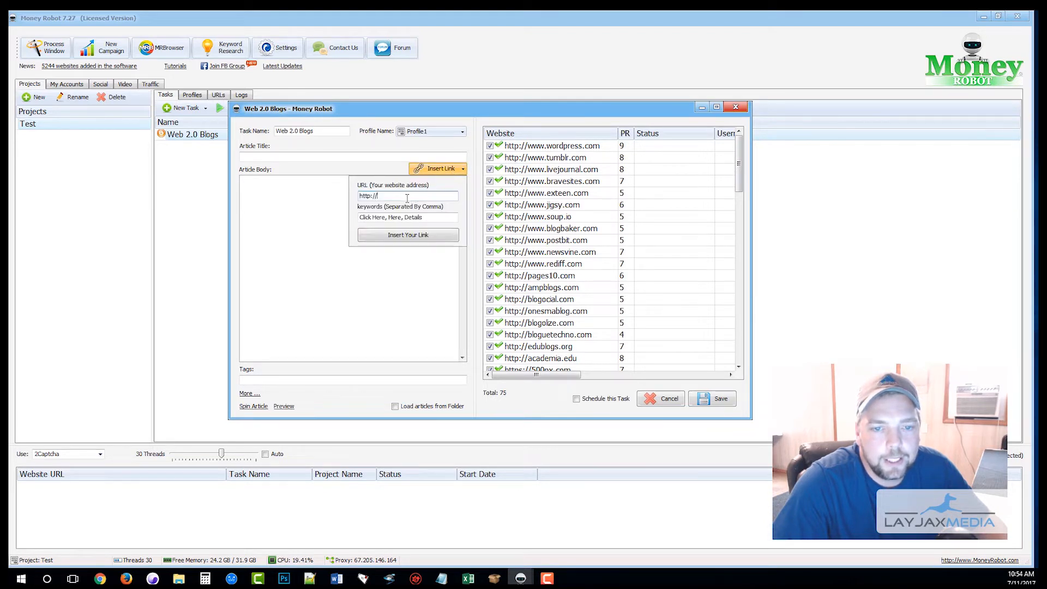
{"action": "left_click", "coordinate": [331, 224]}
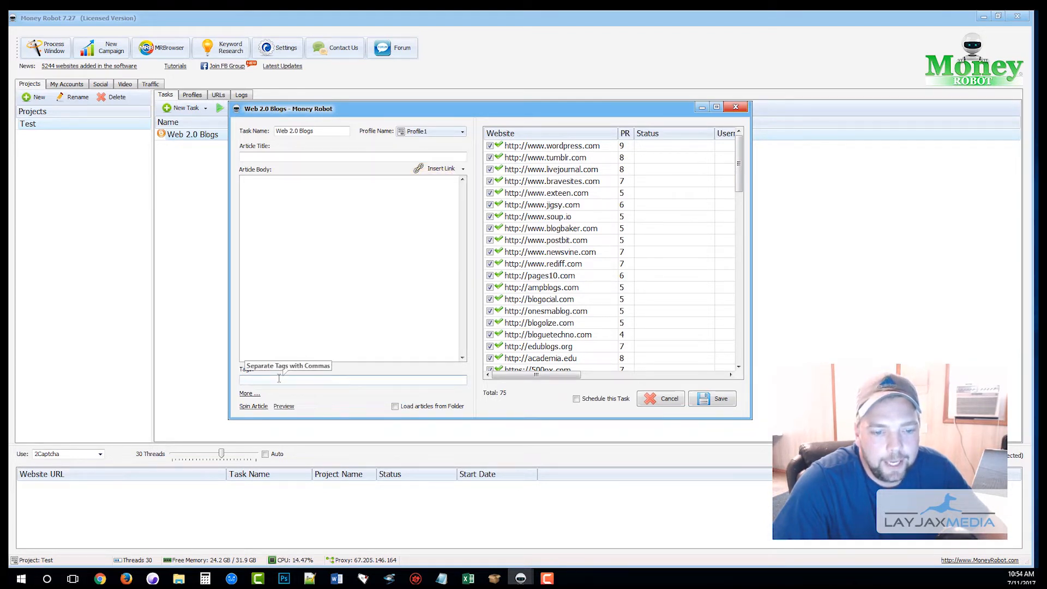
View the Web 2.0 Blogs task's extra blog title and address fields and its article folder option, and close it without saving
{"action": "left_click", "coordinate": [250, 394]}
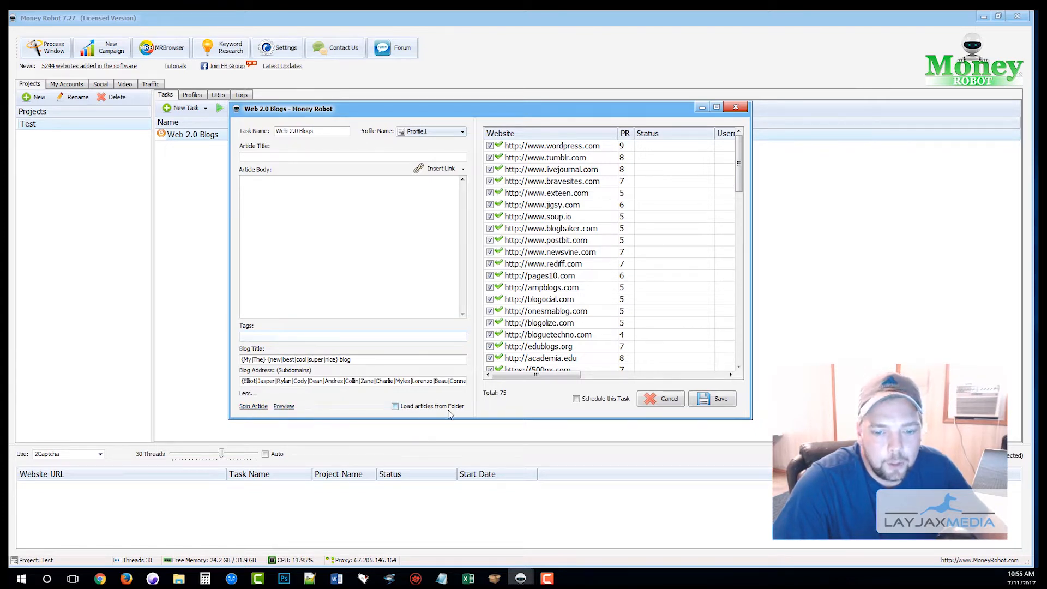
{"action": "left_click", "coordinate": [396, 408]}
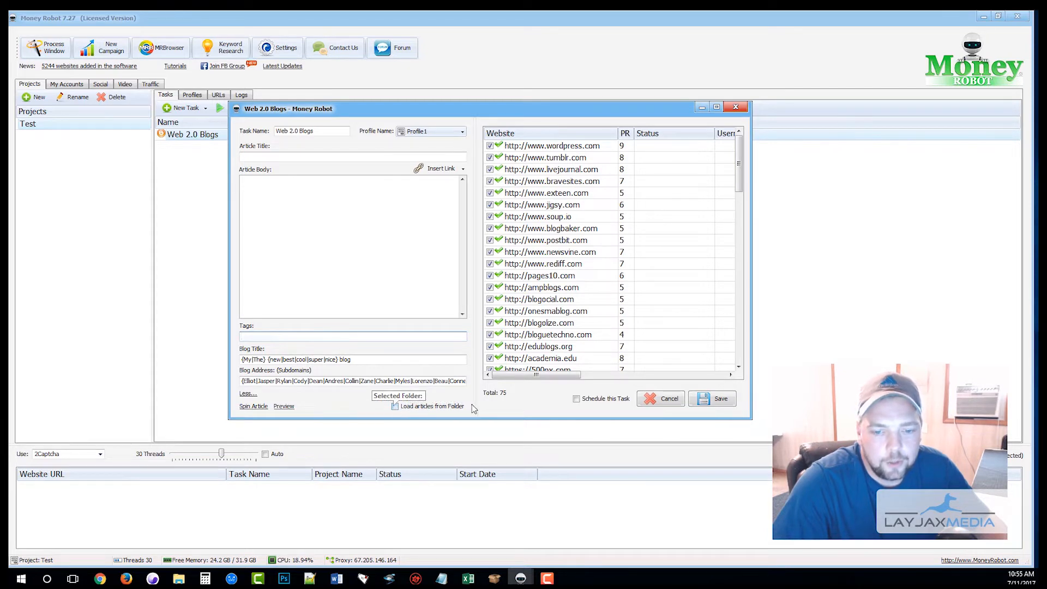
{"action": "left_click", "coordinate": [394, 406]}
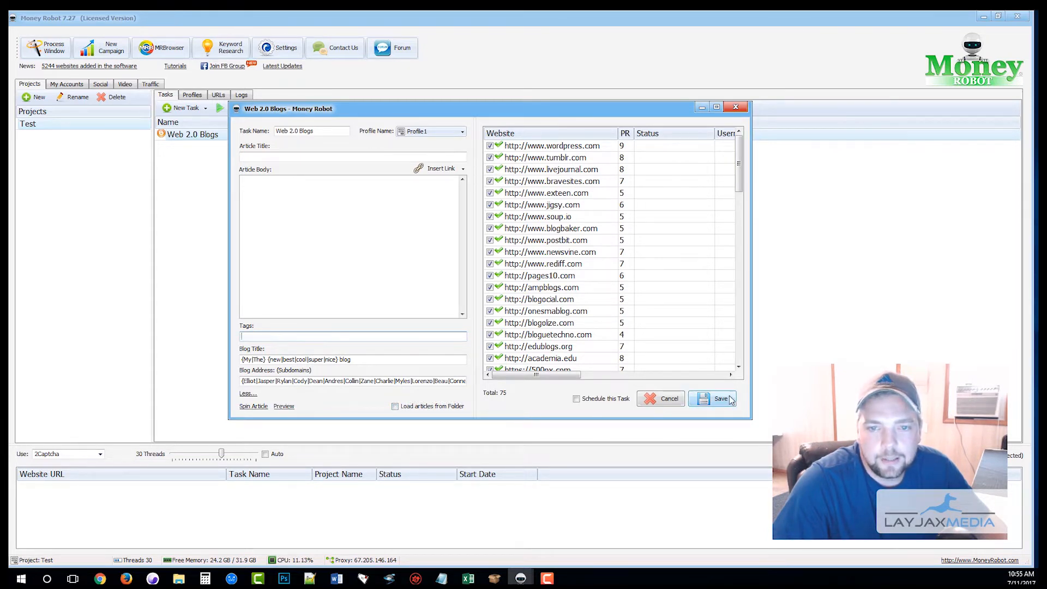
{"action": "left_click", "coordinate": [734, 108]}
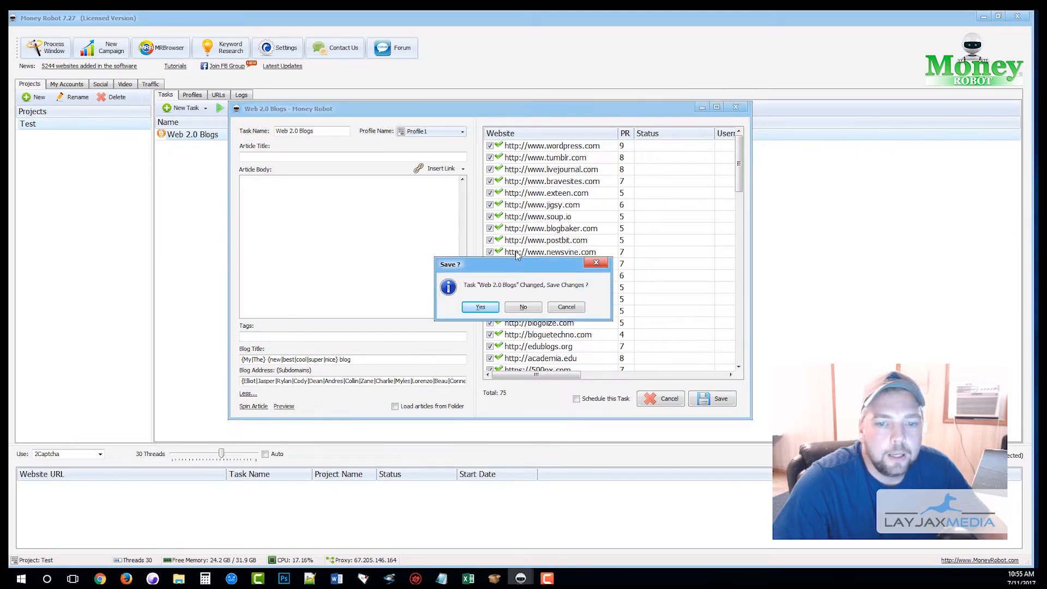
{"action": "left_click", "coordinate": [524, 307]}
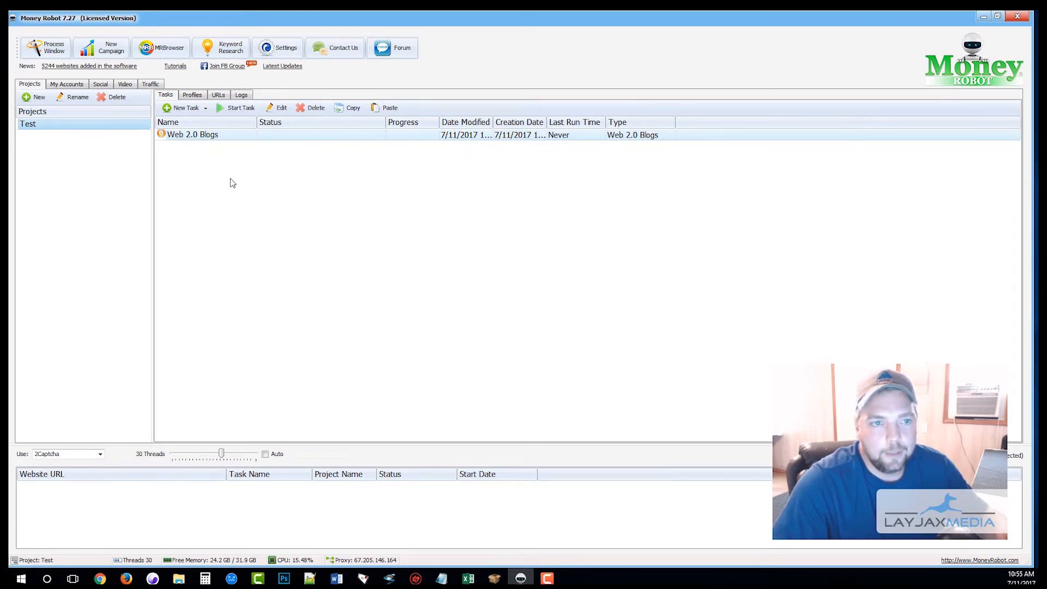
View the task types that can be added to the Test project without adding one
{"action": "left_click", "coordinate": [205, 108]}
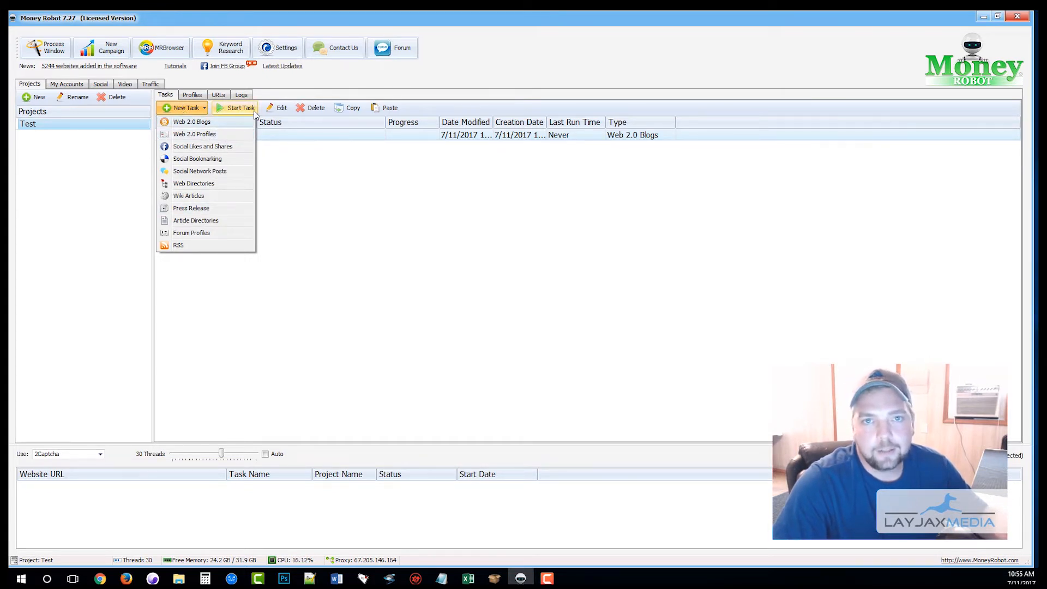
{"action": "left_click", "coordinate": [315, 206]}
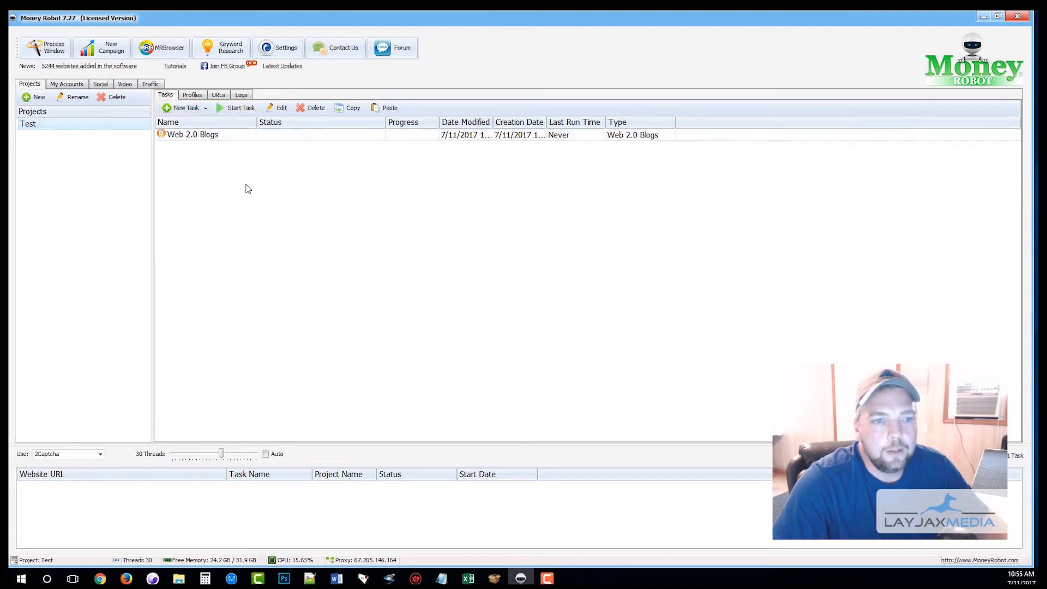
Delete the Web 2.0 Blogs task and the Test project
{"action": "right_click", "coordinate": [210, 137]}
{"action": "left_click", "coordinate": [235, 162]}
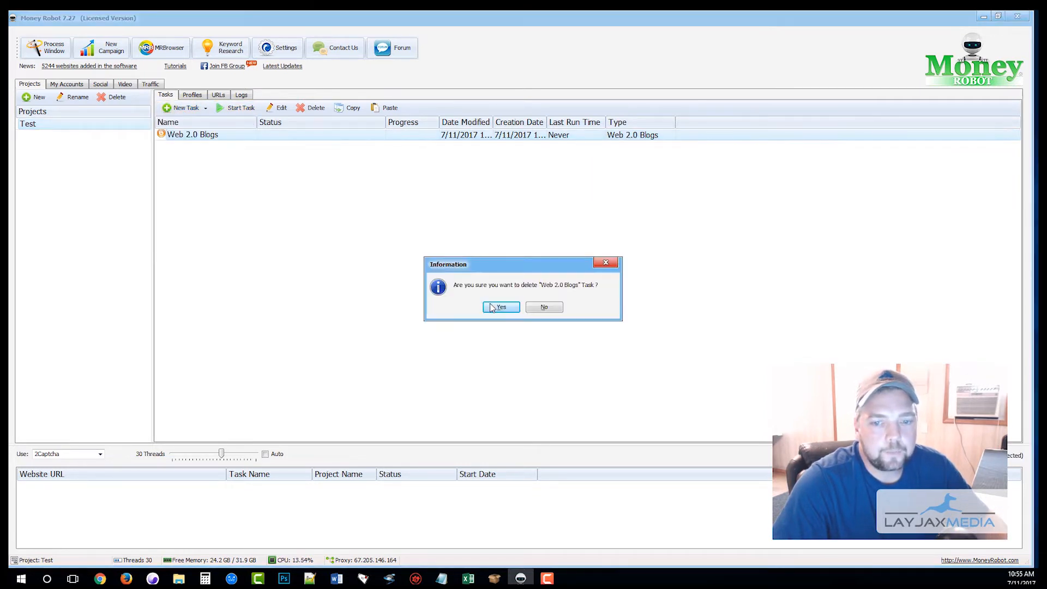
{"action": "left_click", "coordinate": [500, 306]}
{"action": "right_click", "coordinate": [84, 128]}
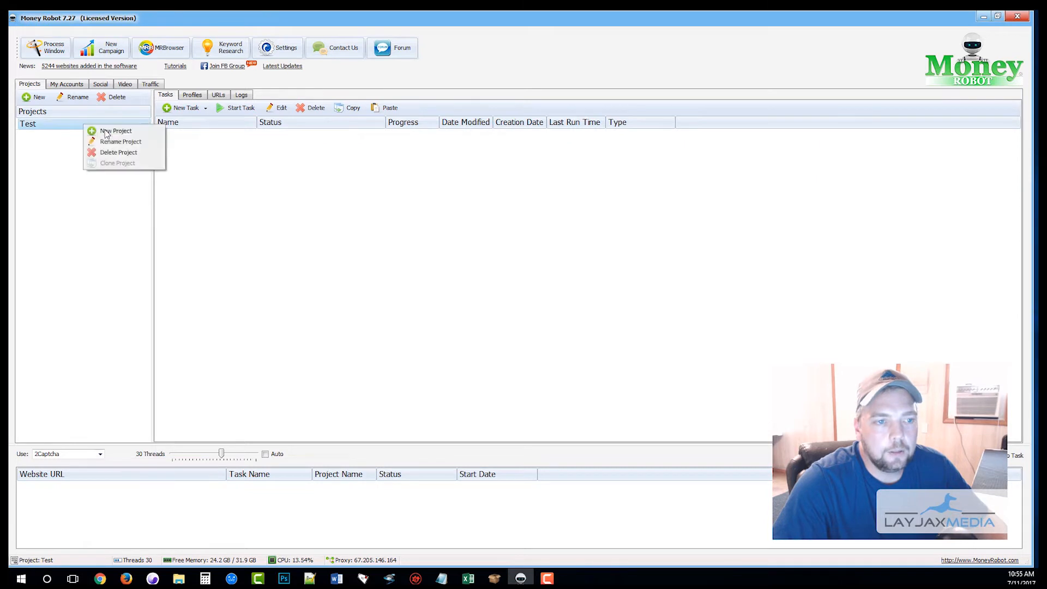
{"action": "left_click", "coordinate": [109, 149]}
{"action": "left_click", "coordinate": [500, 307]}
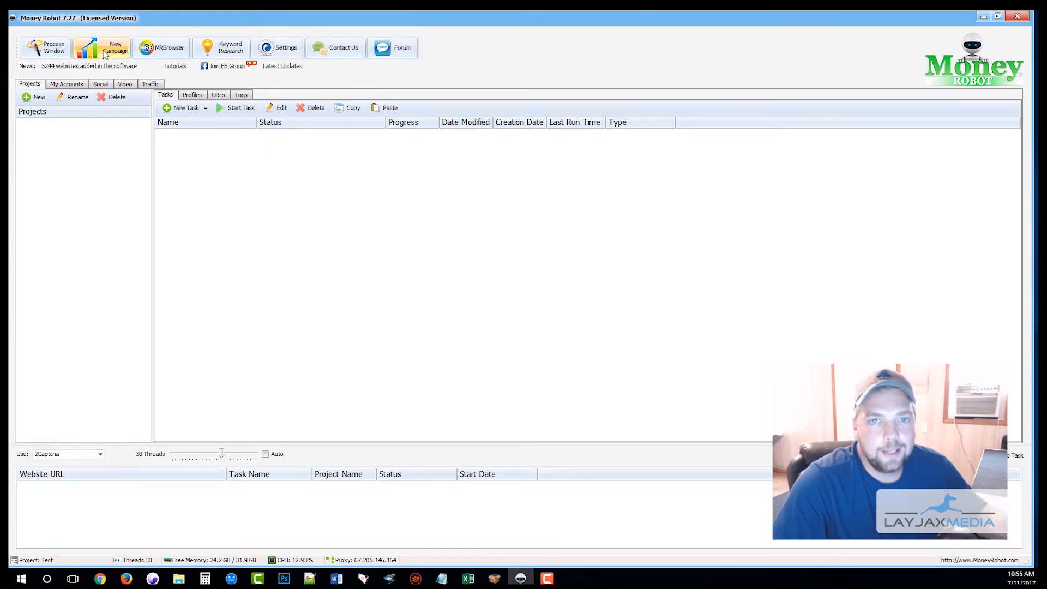
Start a new SEO campaign in a maximized window and look over its strategy list and diagram editor
{"action": "left_click", "coordinate": [105, 55]}
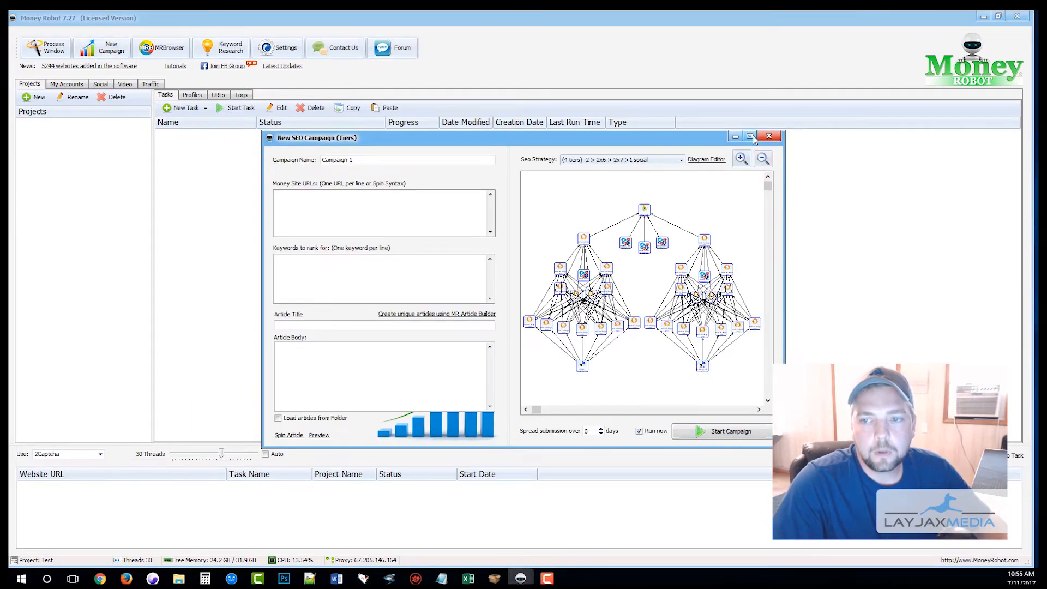
{"action": "left_click", "coordinate": [751, 137]}
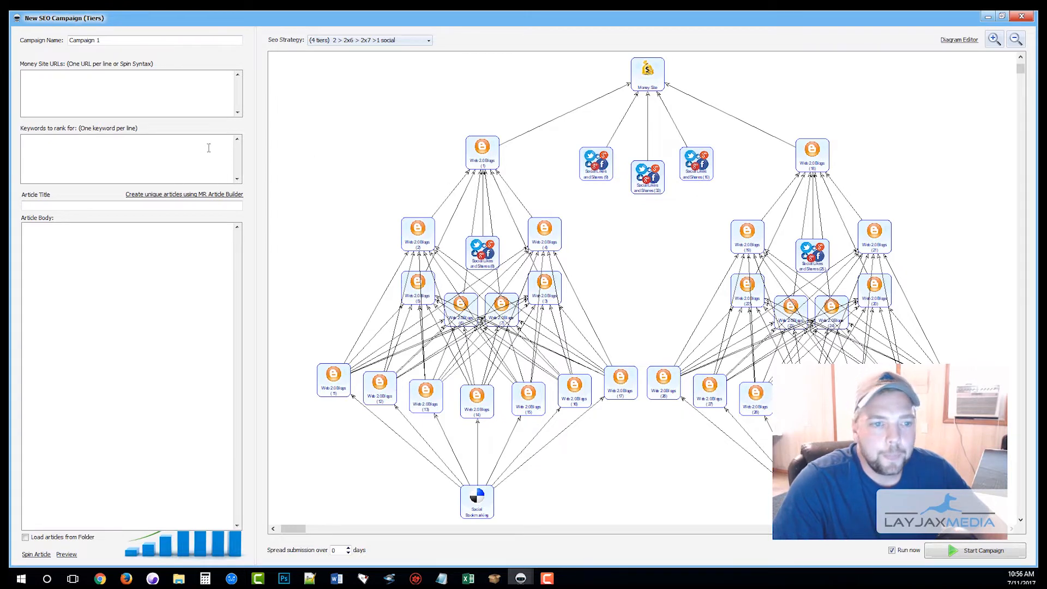
{"action": "left_click", "coordinate": [429, 40]}
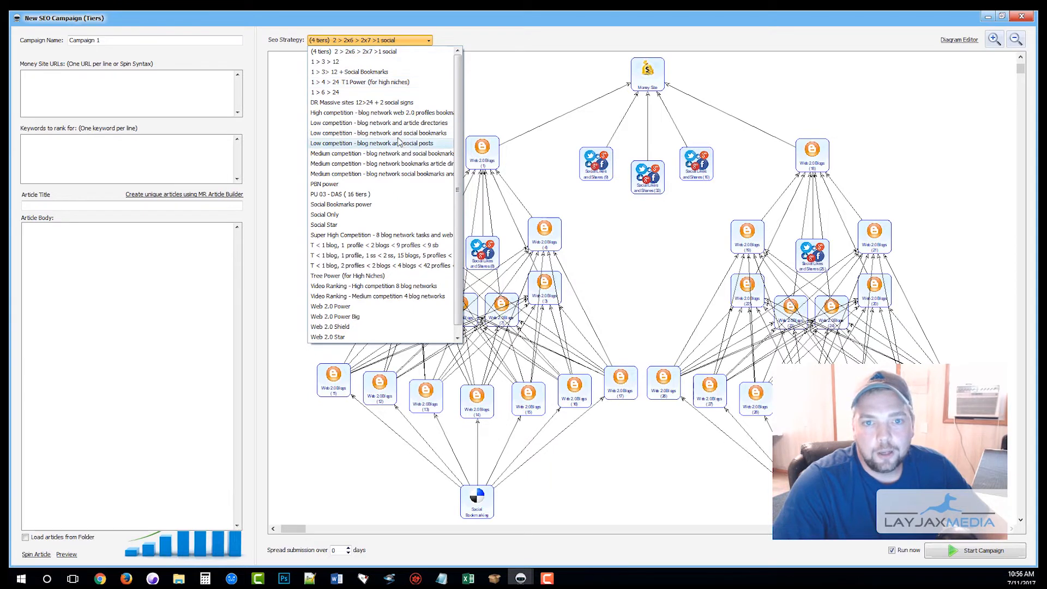
{"action": "left_click", "coordinate": [506, 33]}
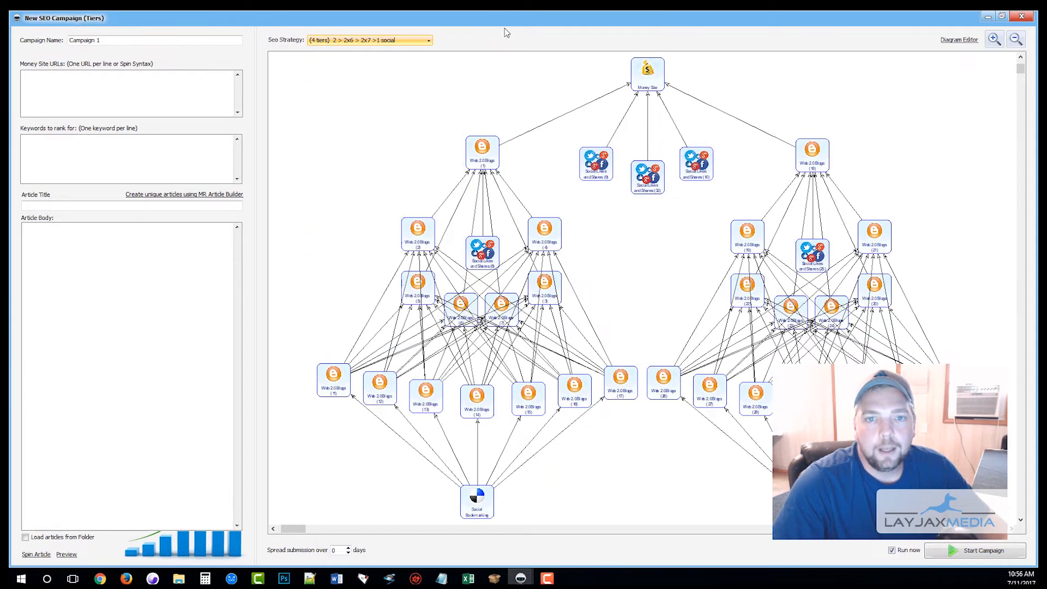
{"action": "left_click", "coordinate": [952, 43]}
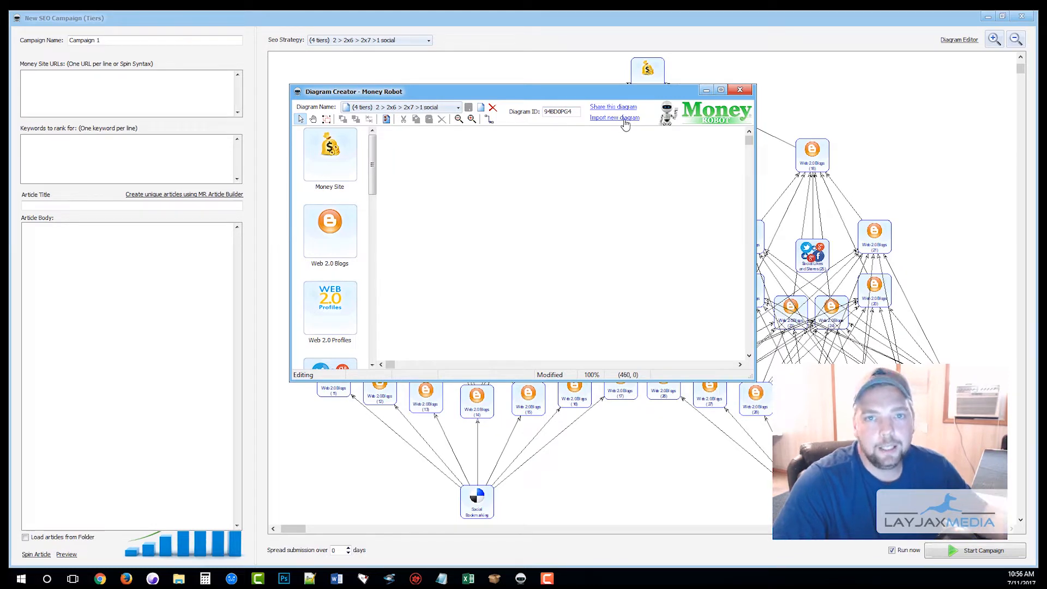
{"action": "left_click", "coordinate": [739, 90]}
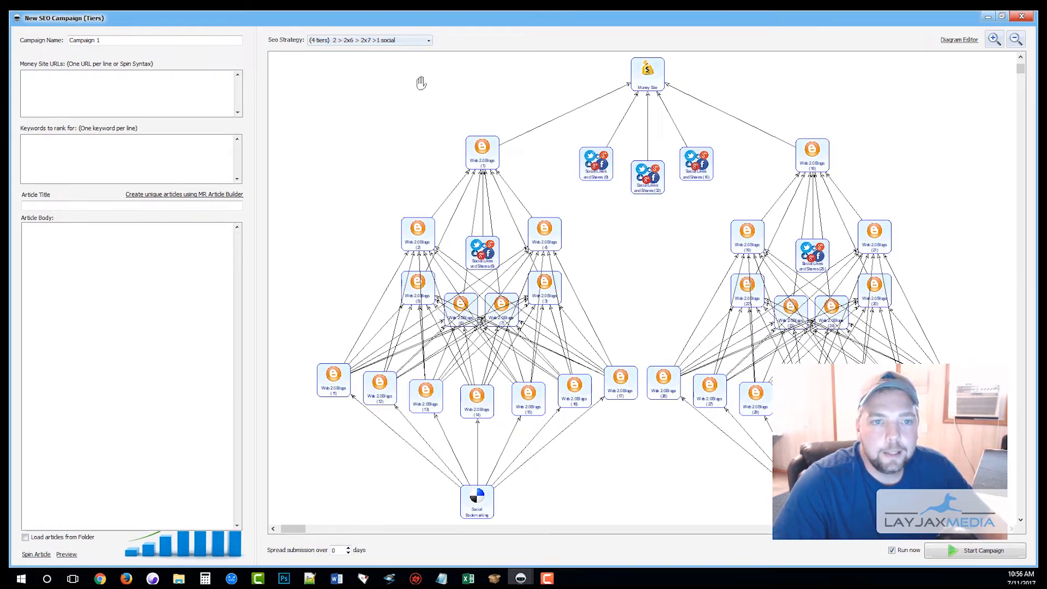
Choose the 1 > 3 > 12 SEO strategy, widen the campaign details area and zoom the diagram out two levels
{"action": "left_click", "coordinate": [419, 41]}
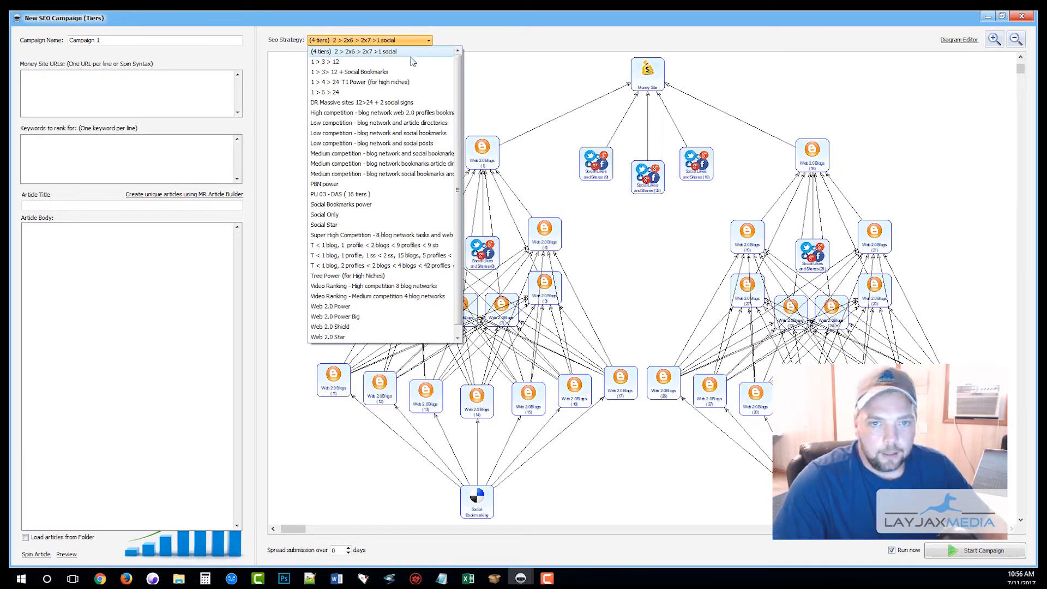
{"action": "left_click", "coordinate": [345, 62]}
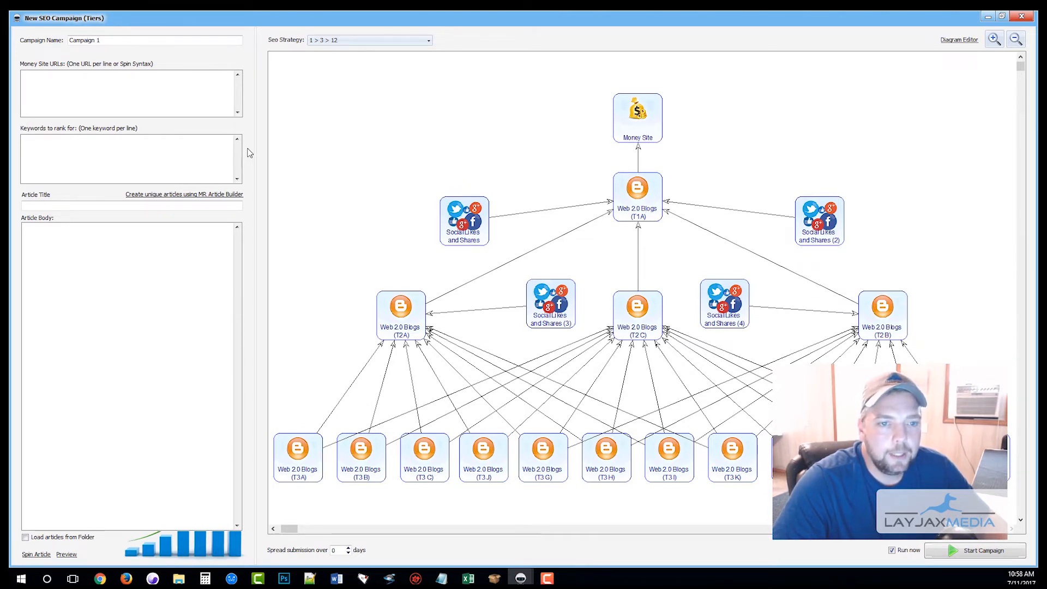
{"action": "left_click_drag", "start_coordinate": [257, 147], "coordinate": [441, 143]}
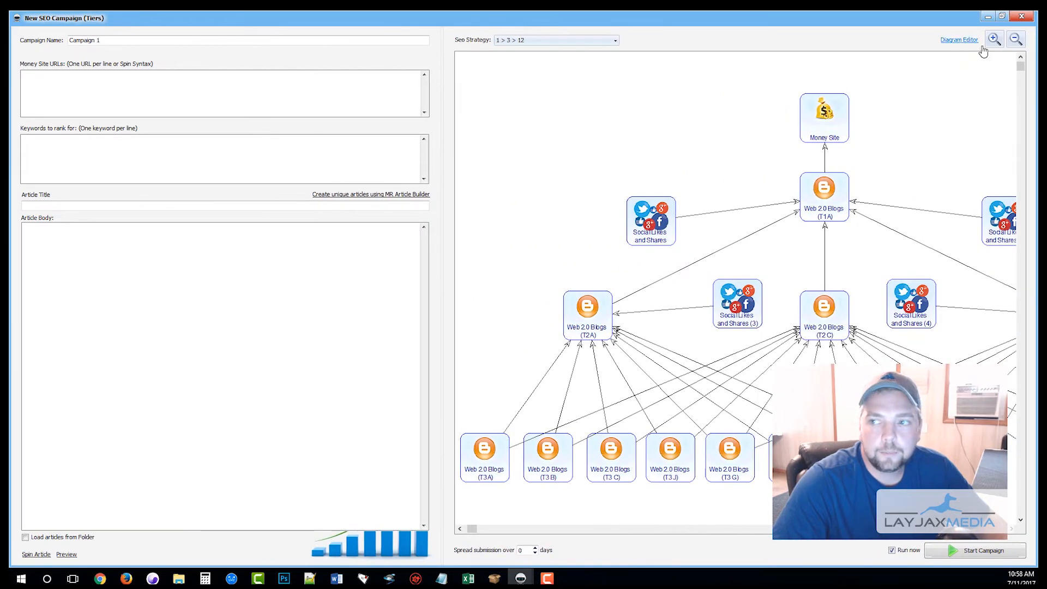
{"action": "left_click", "coordinate": [1015, 40]}
{"action": "left_click", "coordinate": [1015, 42]}
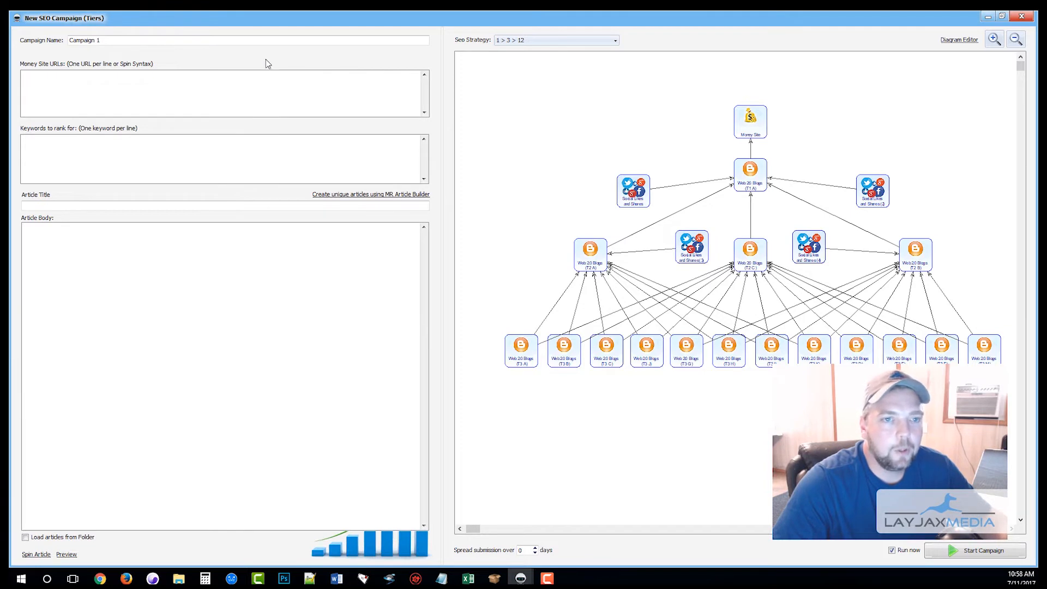
Show the campaign's advanced options and view the SEO strategy list without changing the strategy
{"action": "right_click", "coordinate": [360, 60]}
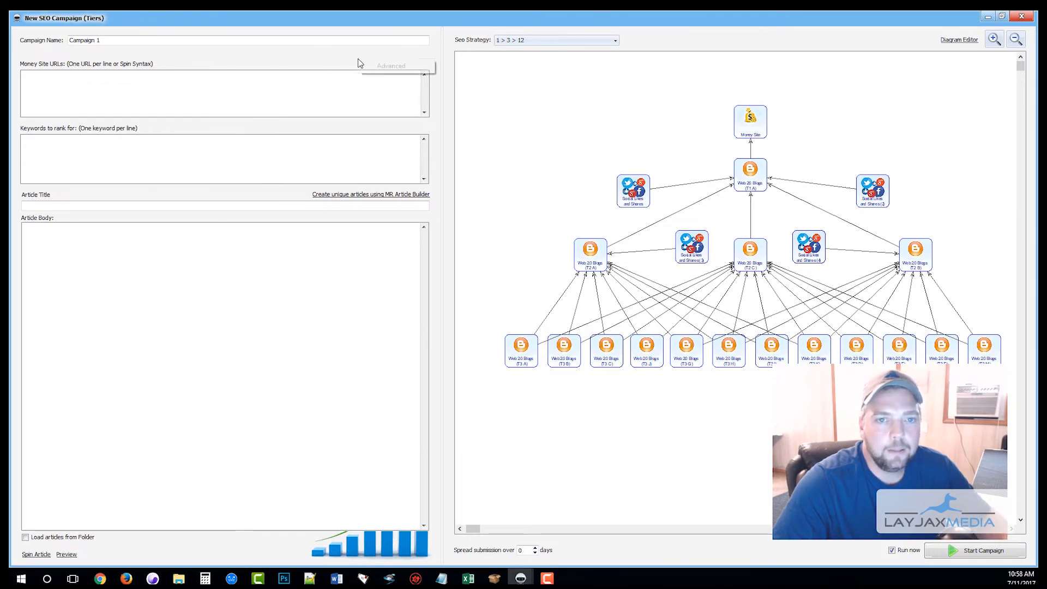
{"action": "left_click", "coordinate": [386, 67]}
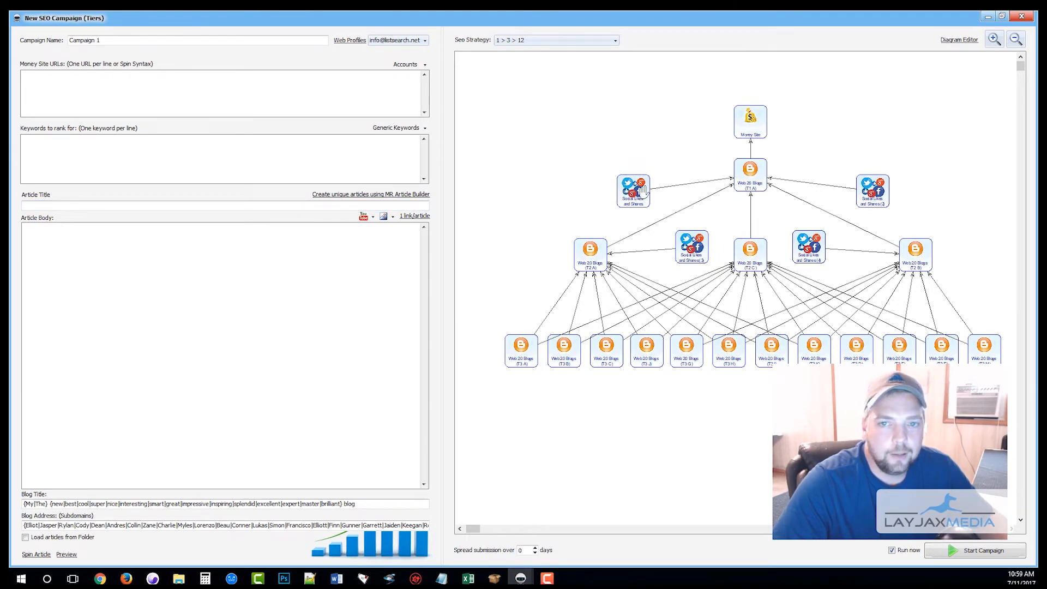
{"action": "left_click", "coordinate": [570, 42]}
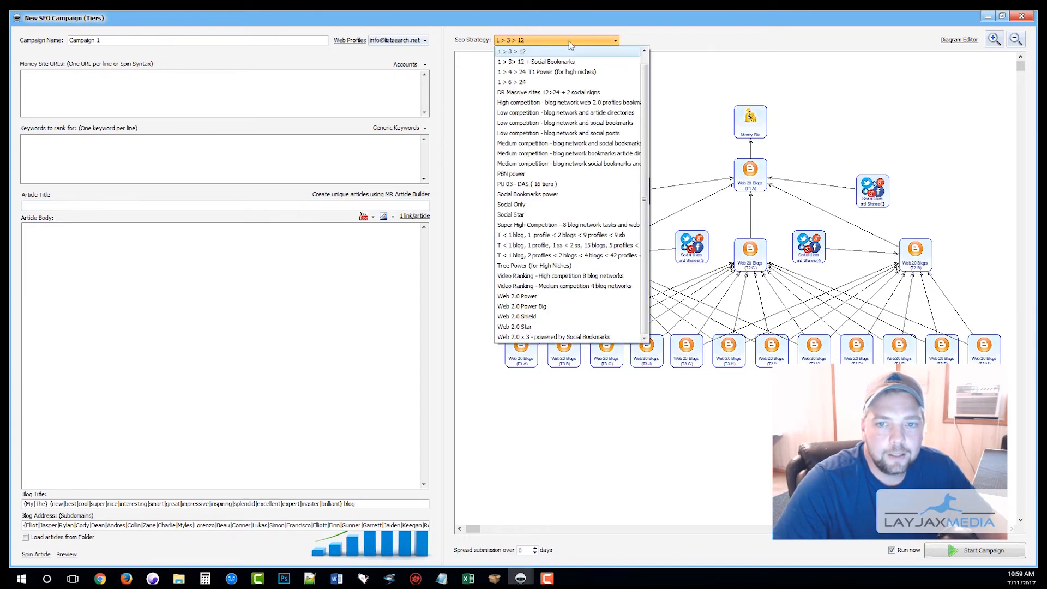
{"action": "left_click", "coordinate": [670, 33]}
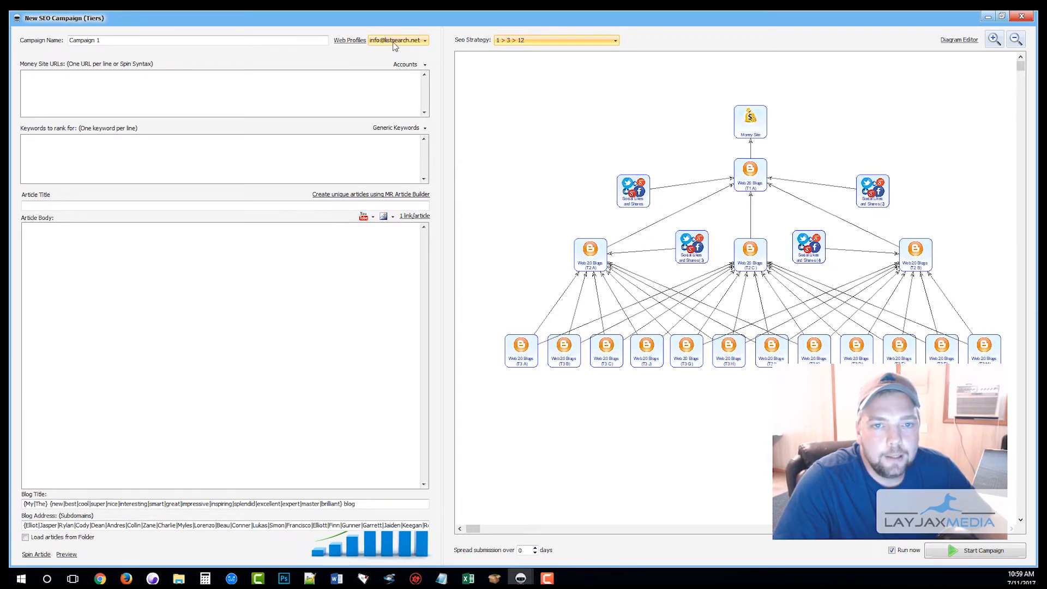
View the campaign's web profile choices, toggle the advanced options off and on, and reselect the listed email profile
{"action": "left_click", "coordinate": [421, 43]}
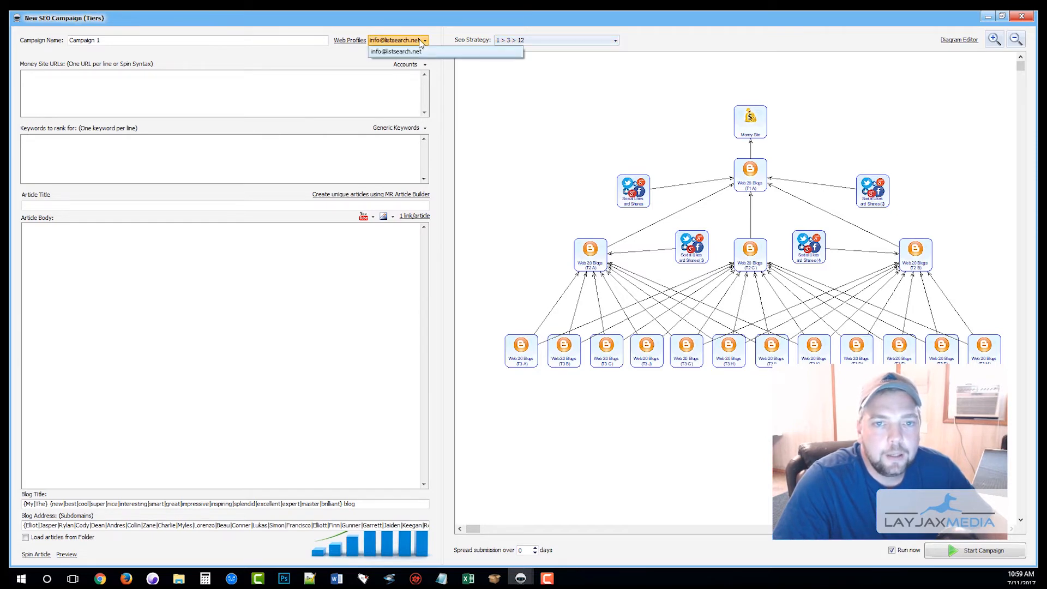
{"action": "left_click", "coordinate": [355, 51]}
{"action": "right_click", "coordinate": [379, 43]}
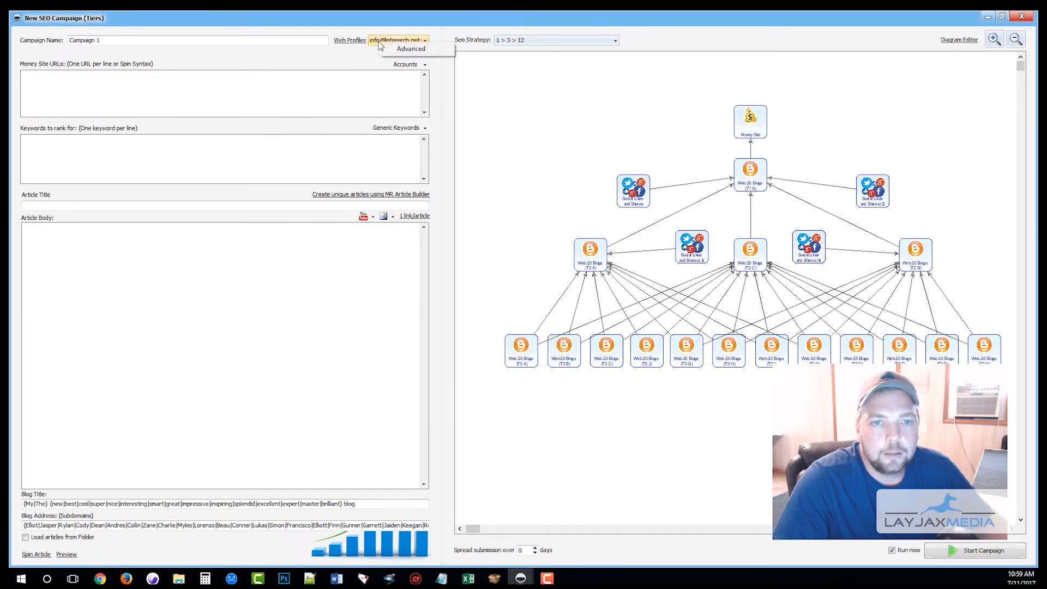
{"action": "left_click", "coordinate": [409, 49]}
{"action": "right_click", "coordinate": [405, 55]}
{"action": "left_click", "coordinate": [415, 61]}
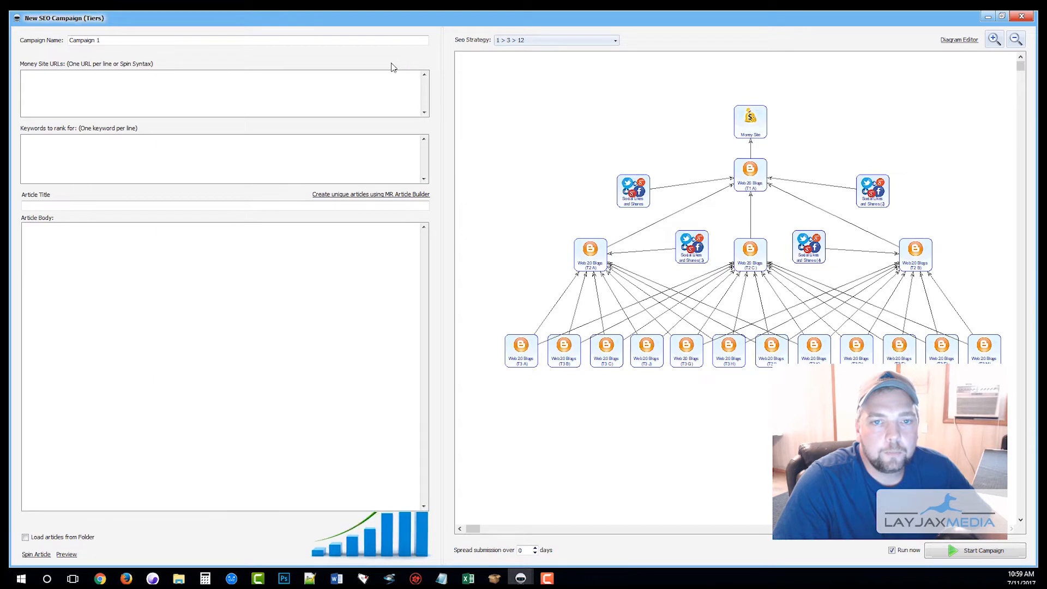
{"action": "left_click", "coordinate": [406, 41]}
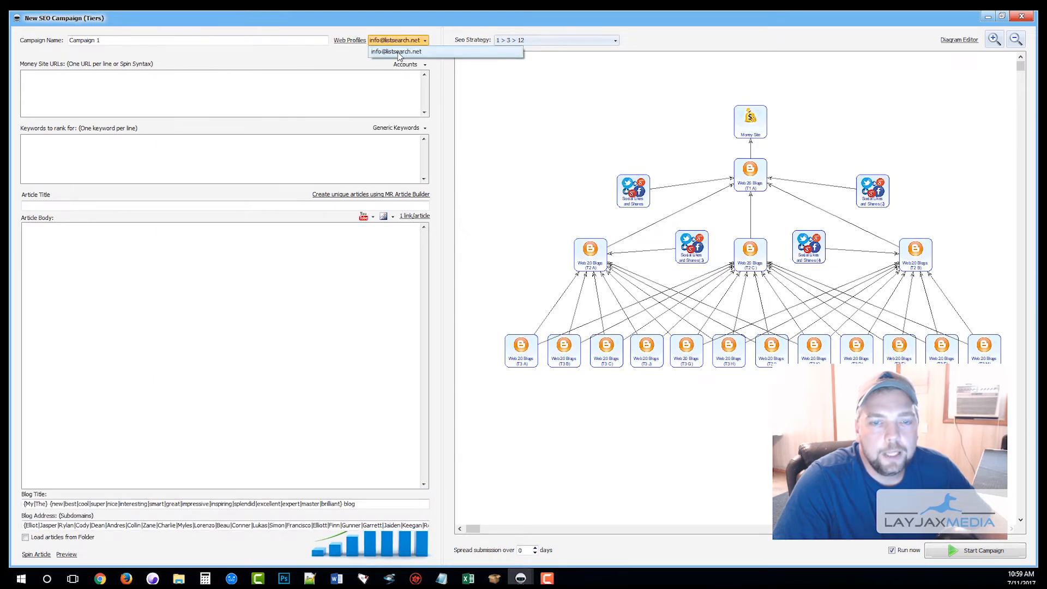
{"action": "left_click", "coordinate": [399, 52]}
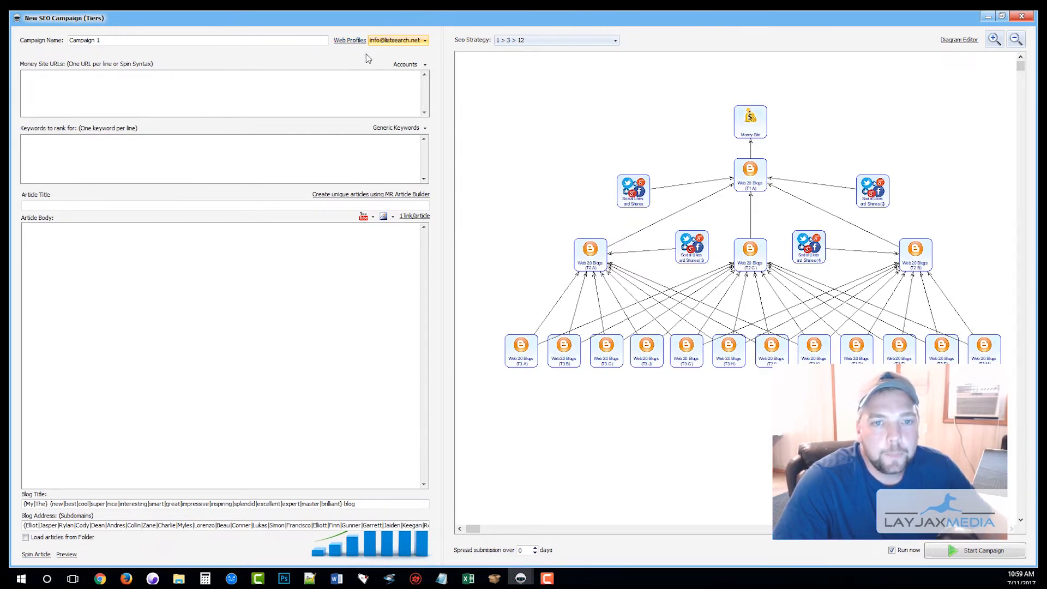
Try the campaign's existing-accounts option, and return the accounts setting to Create new Accounts
{"action": "left_click", "coordinate": [412, 67]}
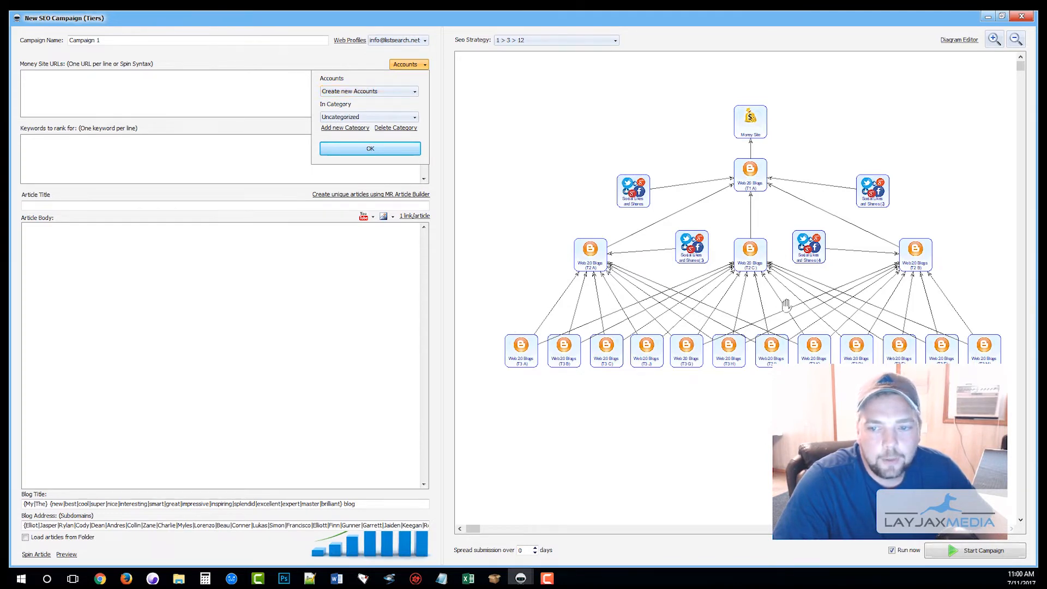
{"action": "left_click", "coordinate": [414, 91]}
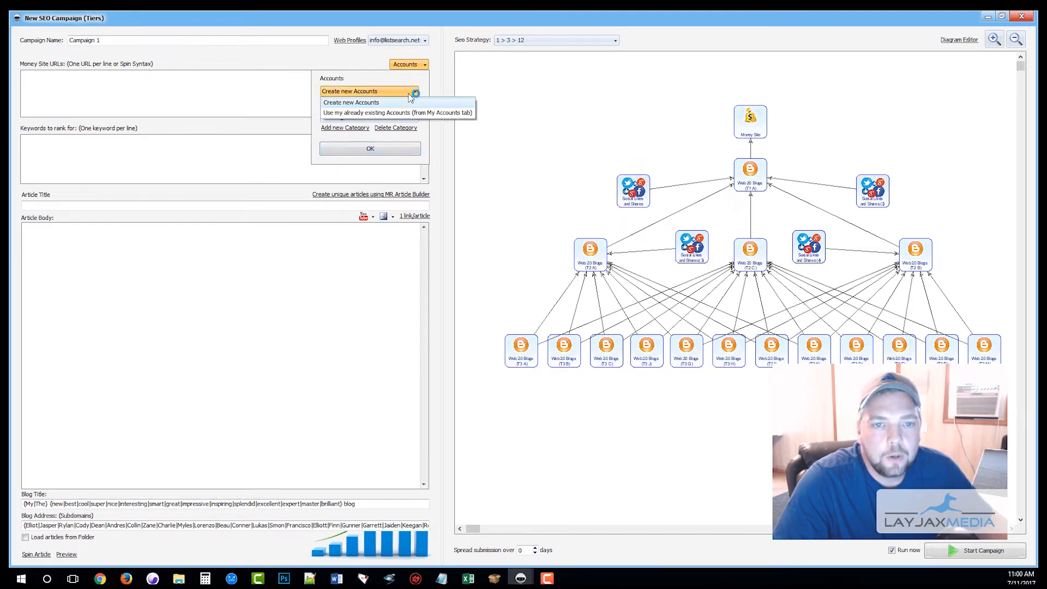
{"action": "left_click", "coordinate": [377, 113]}
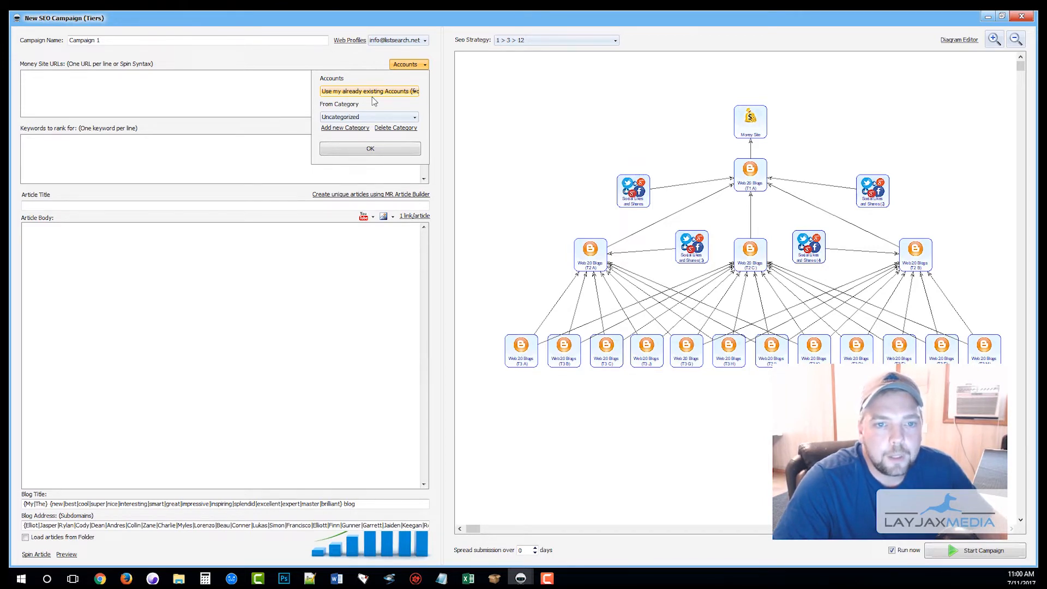
{"action": "left_click", "coordinate": [330, 93]}
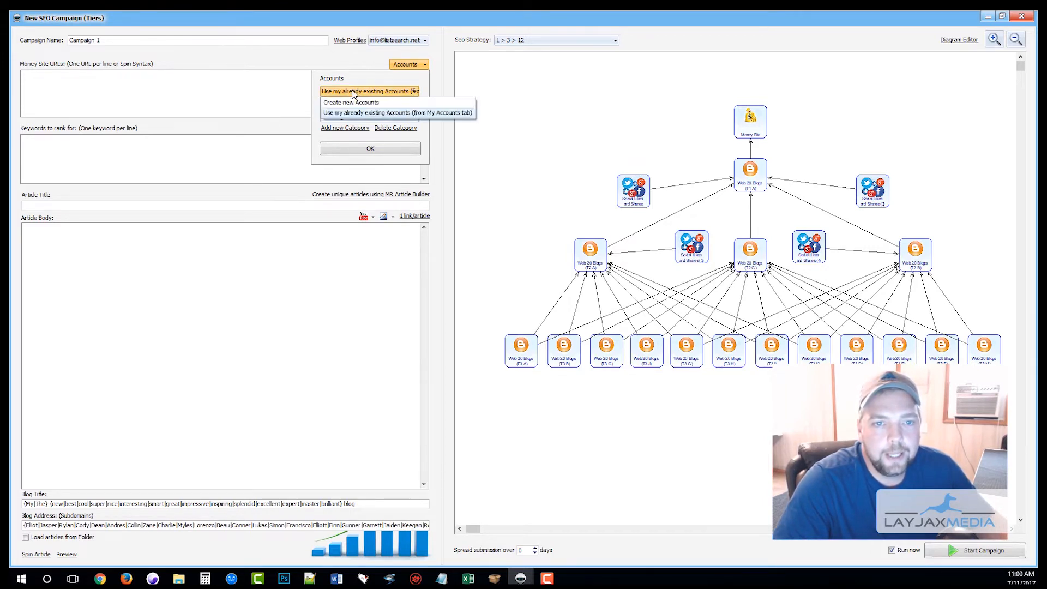
{"action": "left_click", "coordinate": [353, 103]}
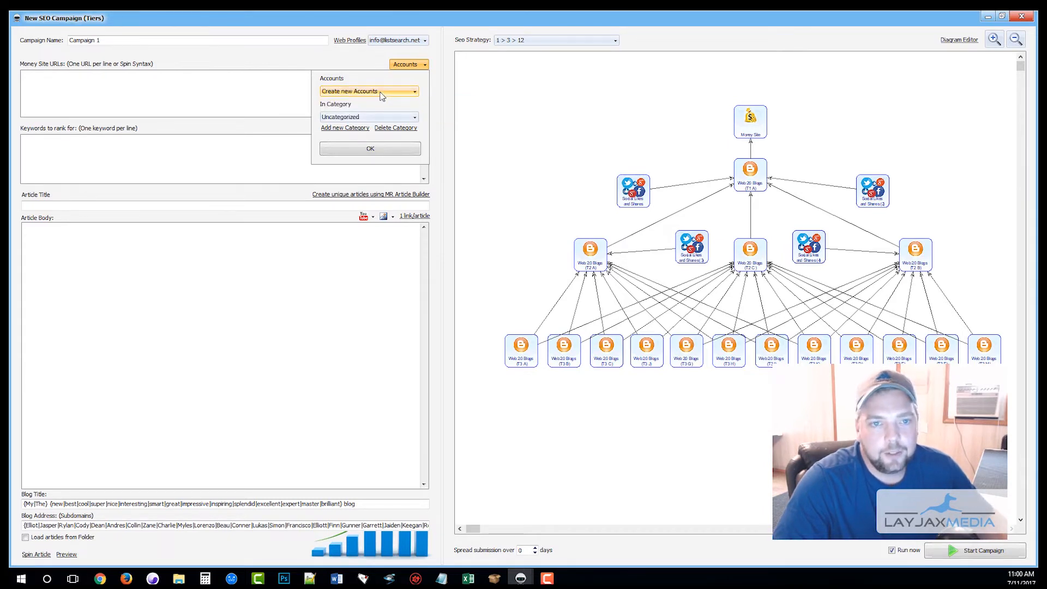
View the available account categories and the new category prompt without adding a category
{"action": "left_click", "coordinate": [365, 117]}
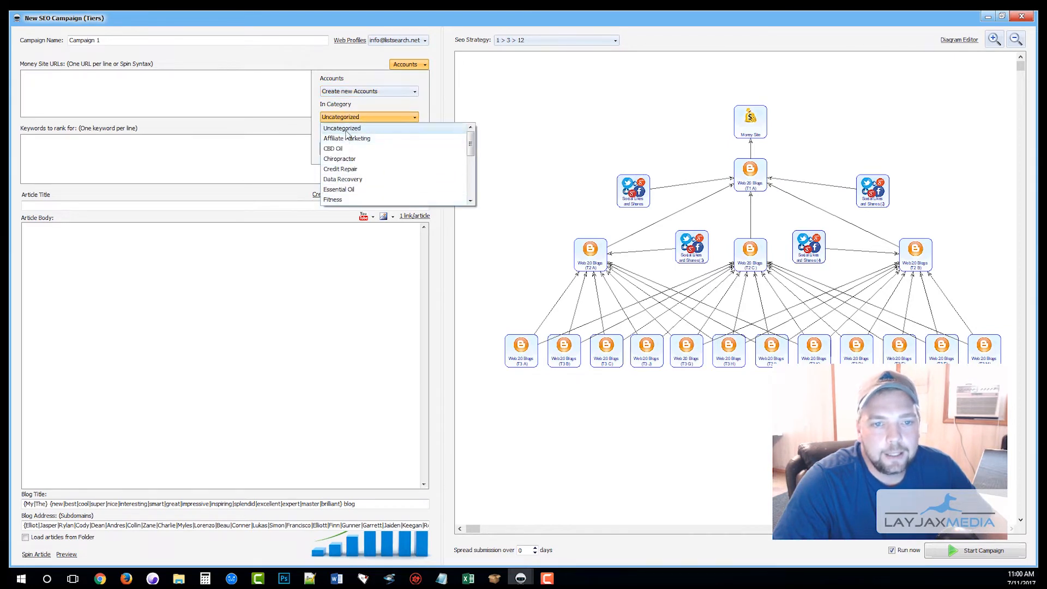
{"action": "left_click", "coordinate": [361, 106]}
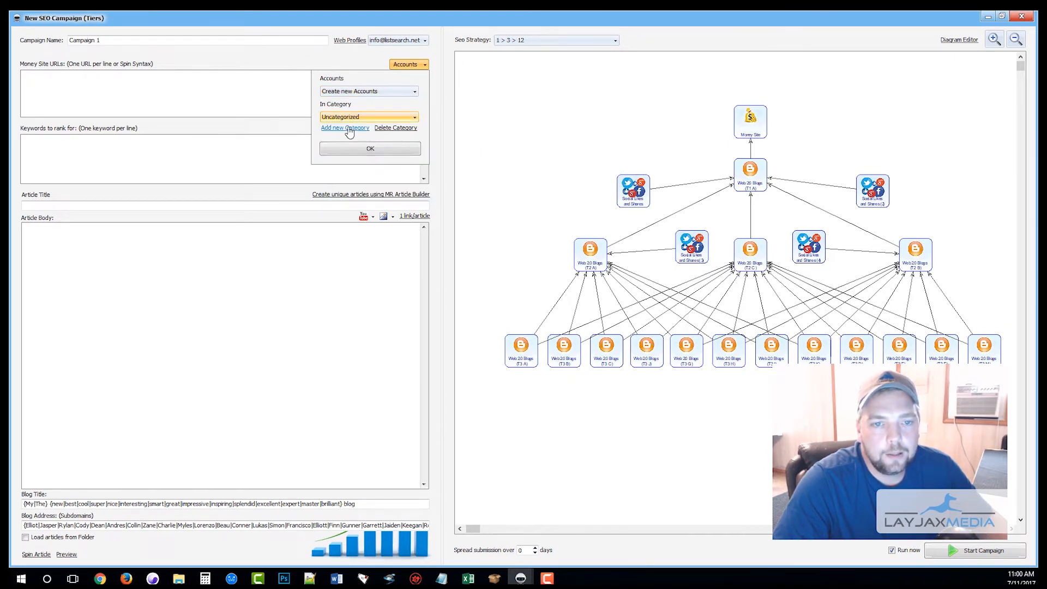
{"action": "left_click", "coordinate": [346, 128]}
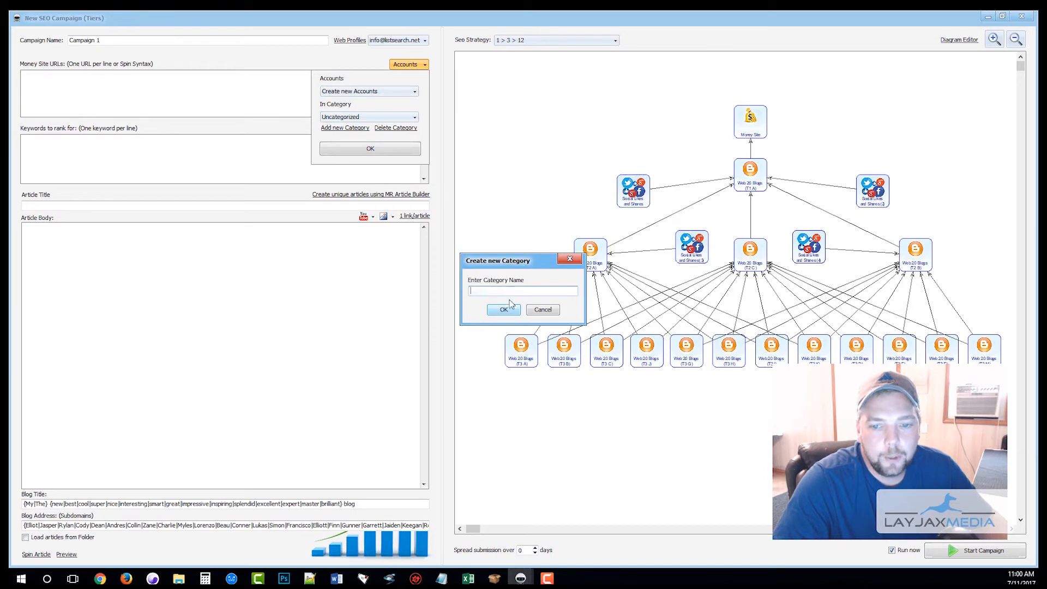
{"action": "left_click", "coordinate": [544, 310]}
{"action": "left_click", "coordinate": [411, 118]}
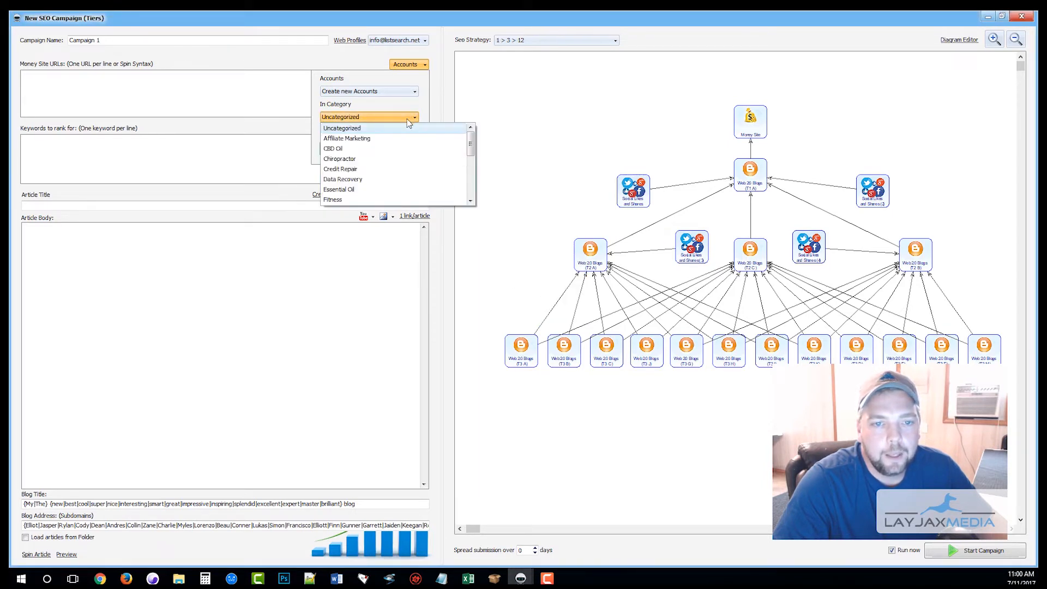
{"action": "left_click_drag", "start_coordinate": [470, 144], "coordinate": [468, 173]}
{"action": "left_click", "coordinate": [375, 164]}
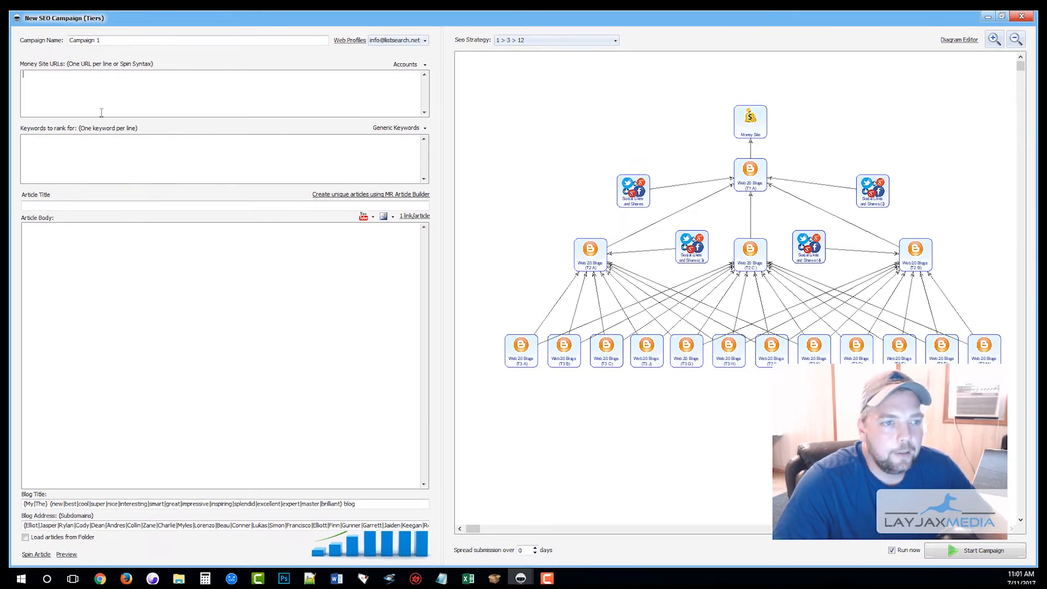
{"action": "left_click", "coordinate": [112, 81]}
{"action": "key", "text": "alt+Tab"}
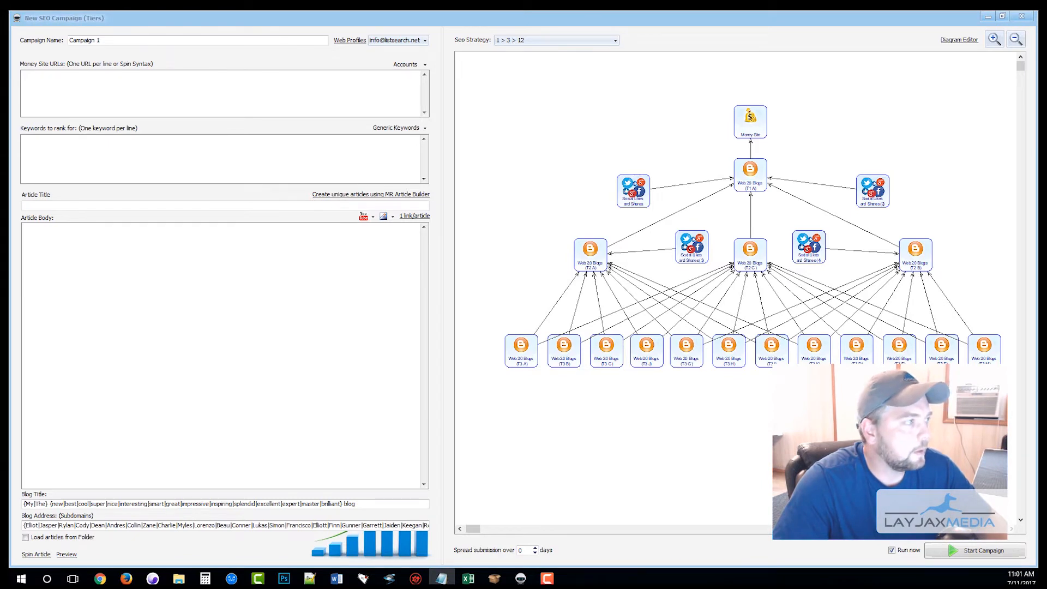
{"action": "key", "text": "alt+Tab"}
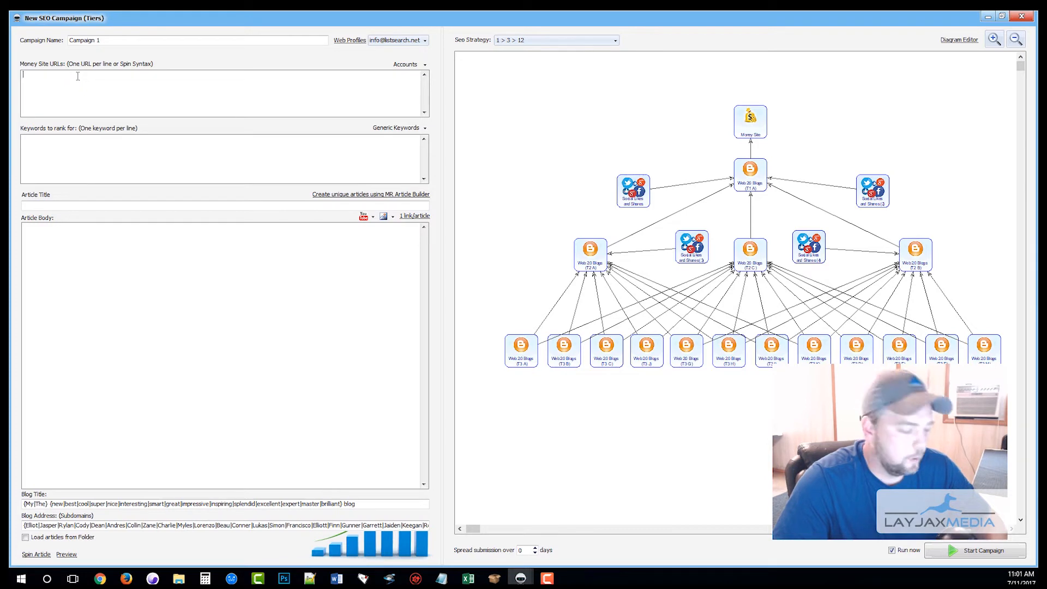
{"action": "type", "text": "http://www.website.com http://www.website.com/1 http://www.website.com/2 http://www.website.com/3"}
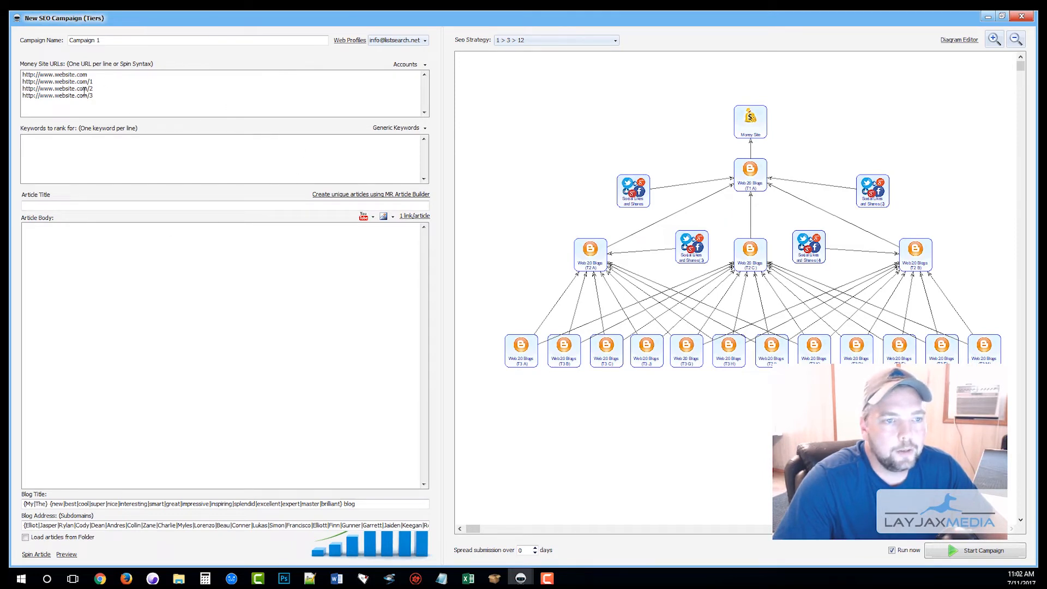
Enter "search engine optimization" and "local seo" as the keywords to rank for, one per line
{"action": "left_click", "coordinate": [43, 142]}
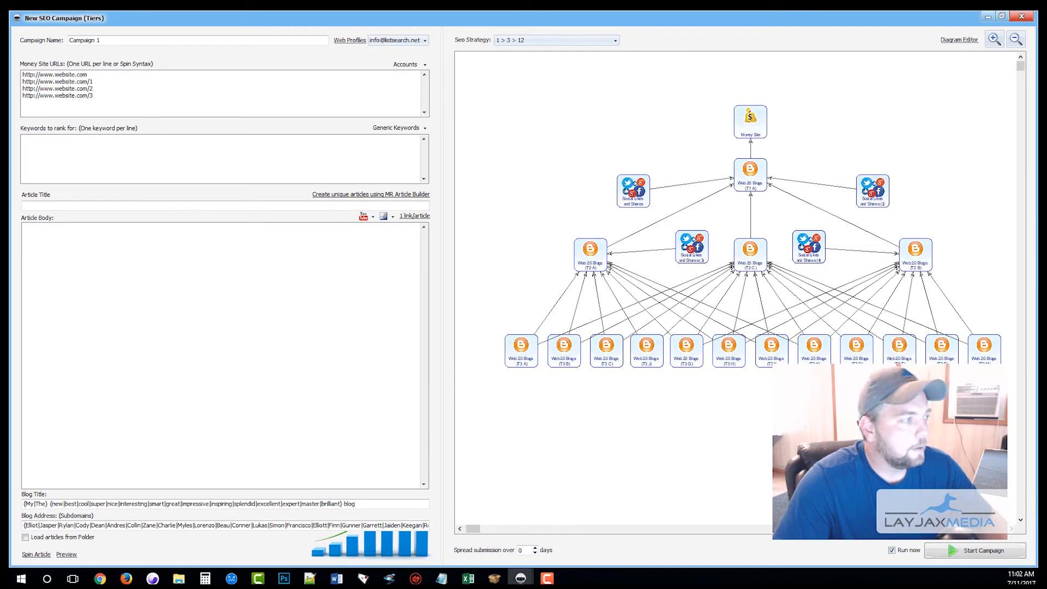
{"action": "key", "text": "alt+Tab"}
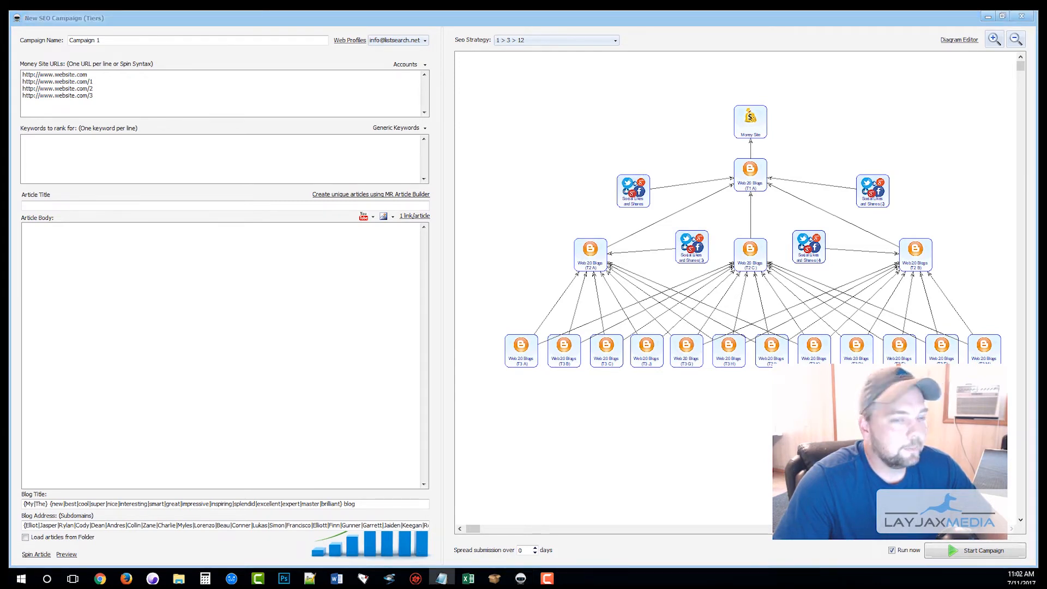
{"action": "key", "text": "alt+Tab"}
{"action": "type", "text": "search engine optimization local seo"}
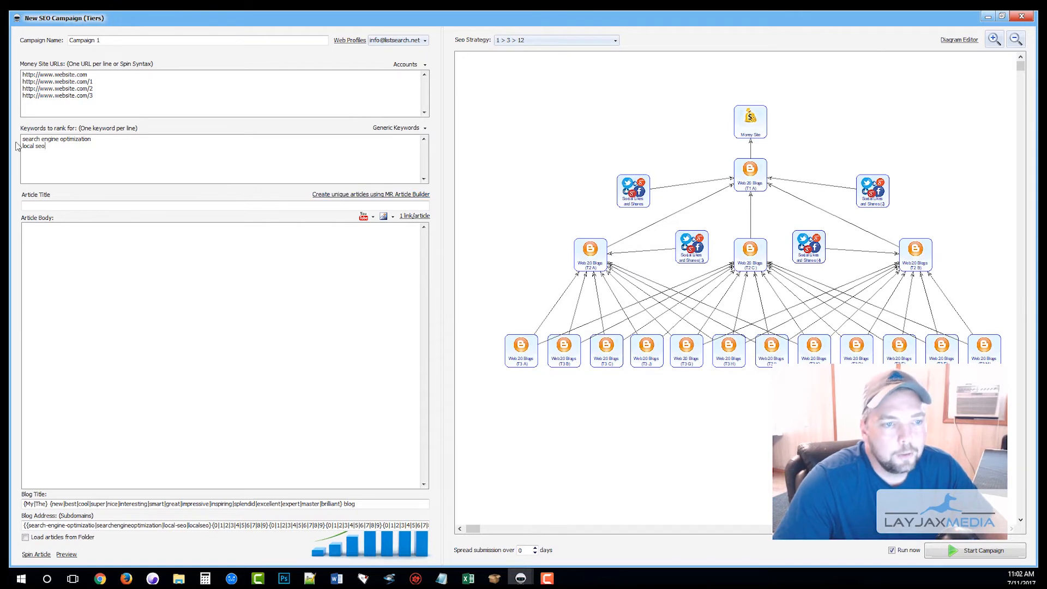
Generate unique article content with MR Article Builder and preview a spun version of it
{"action": "left_click", "coordinate": [350, 198]}
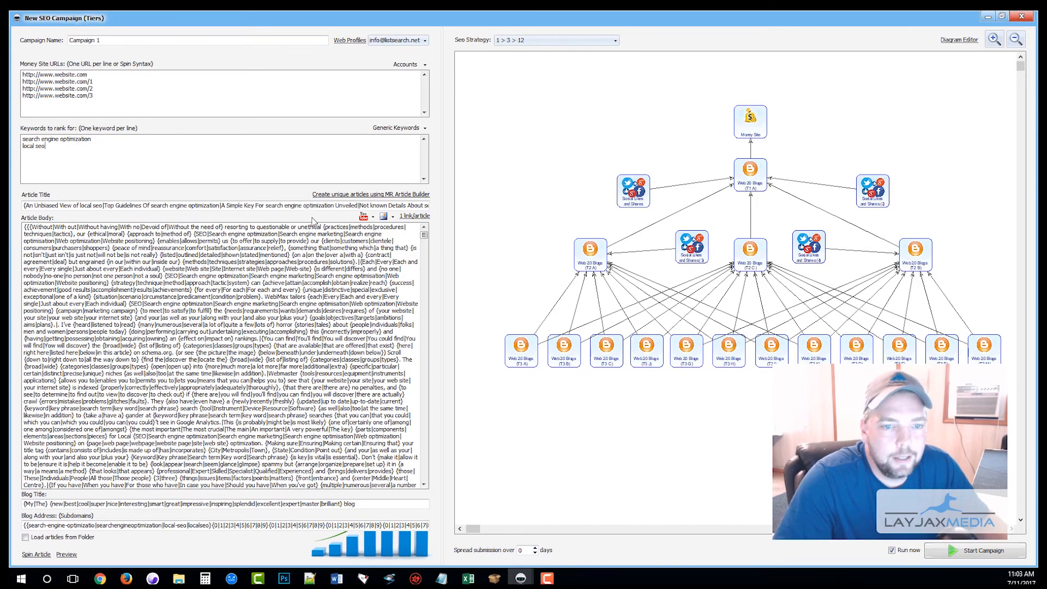
{"action": "left_click", "coordinate": [242, 205]}
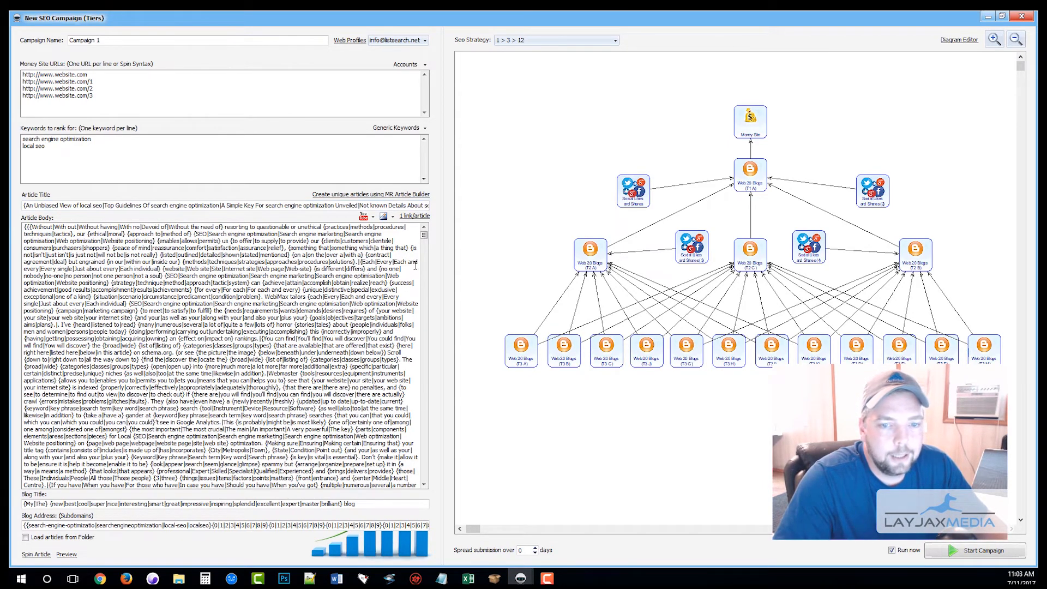
{"action": "mouse_move", "coordinate": [427, 240]}
{"action": "left_mouse_down"}
{"action": "mouse_move", "coordinate": [434, 464]}
{"action": "mouse_move", "coordinate": [428, 234]}
{"action": "left_mouse_up"}
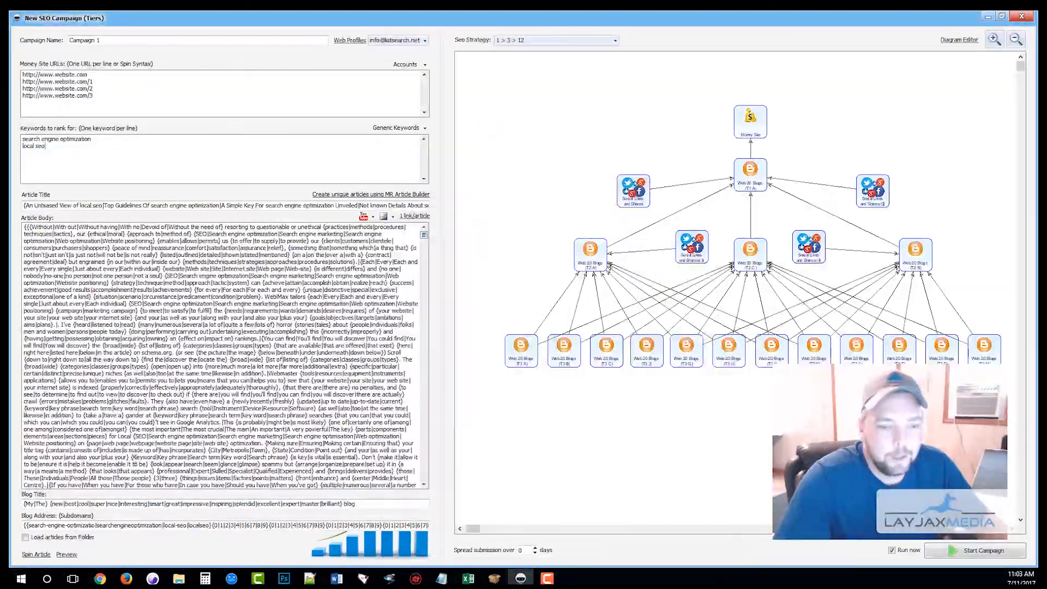
{"action": "left_click", "coordinate": [65, 554]}
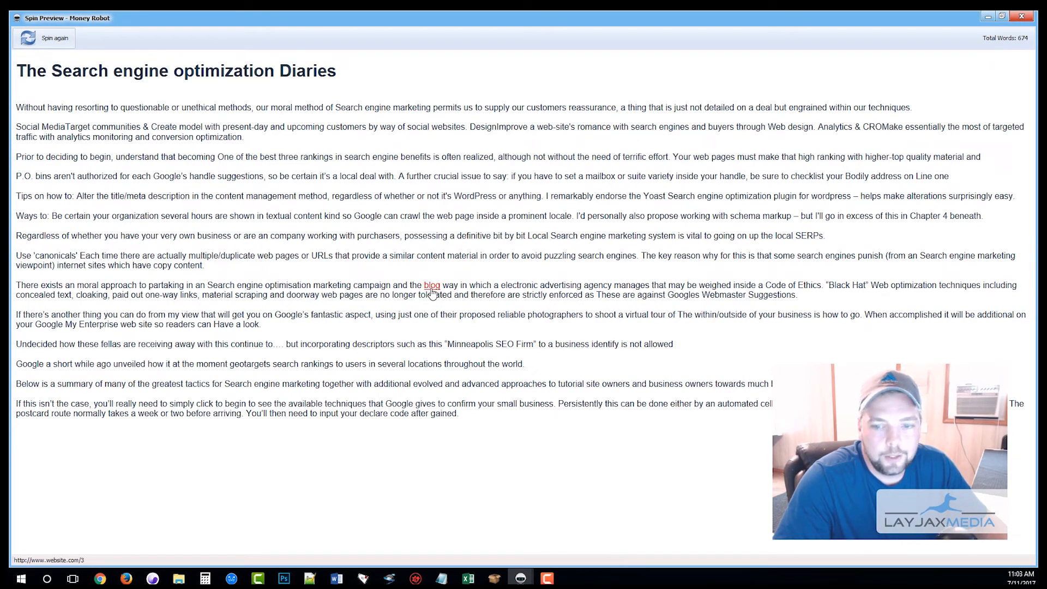
{"action": "left_click", "coordinate": [1022, 17]}
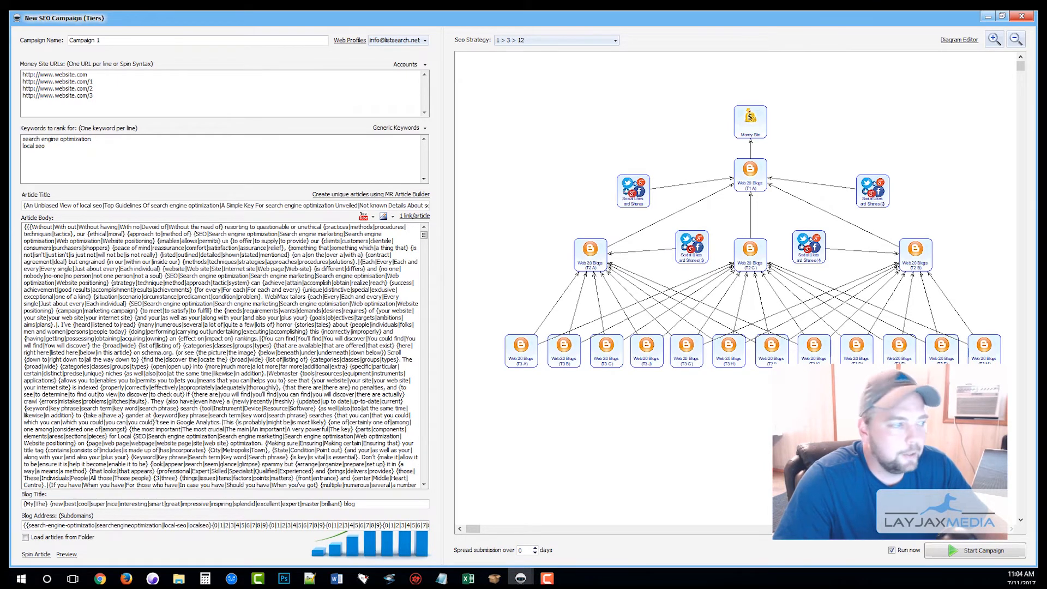
Insert the copied YouTube video URLs before the article and examine their embed code in the article body
{"action": "key", "text": "alt+Tab"}
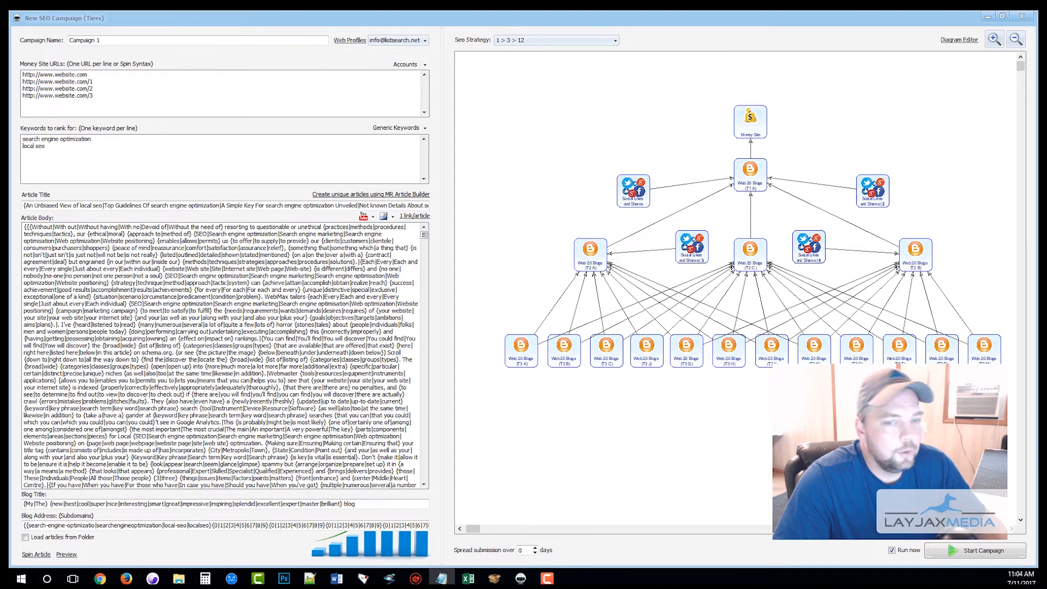
{"action": "left_click", "coordinate": [364, 217]}
{"action": "right_click", "coordinate": [327, 244]}
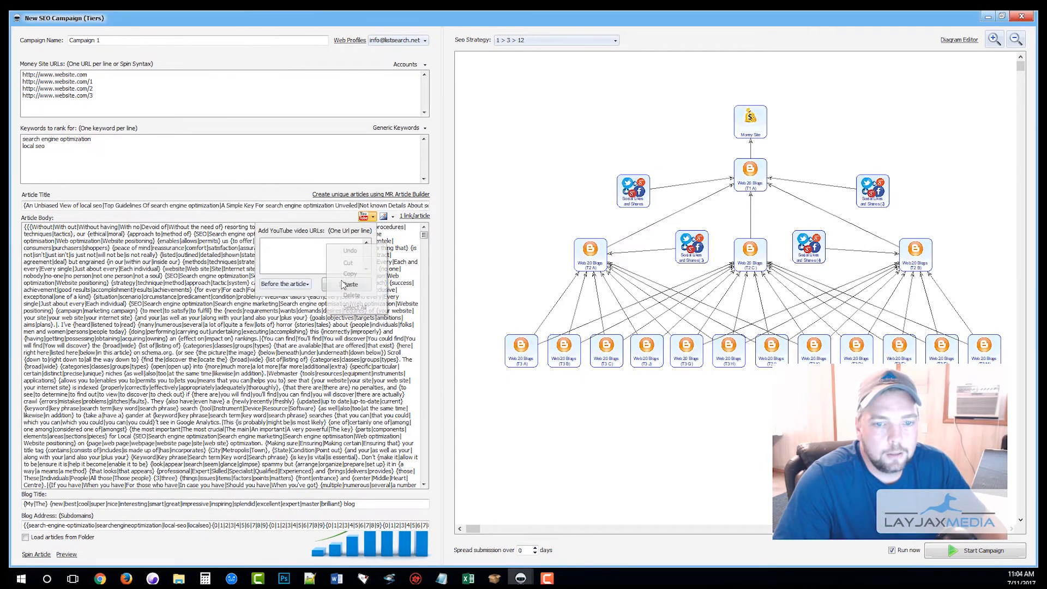
{"action": "left_click", "coordinate": [342, 284]}
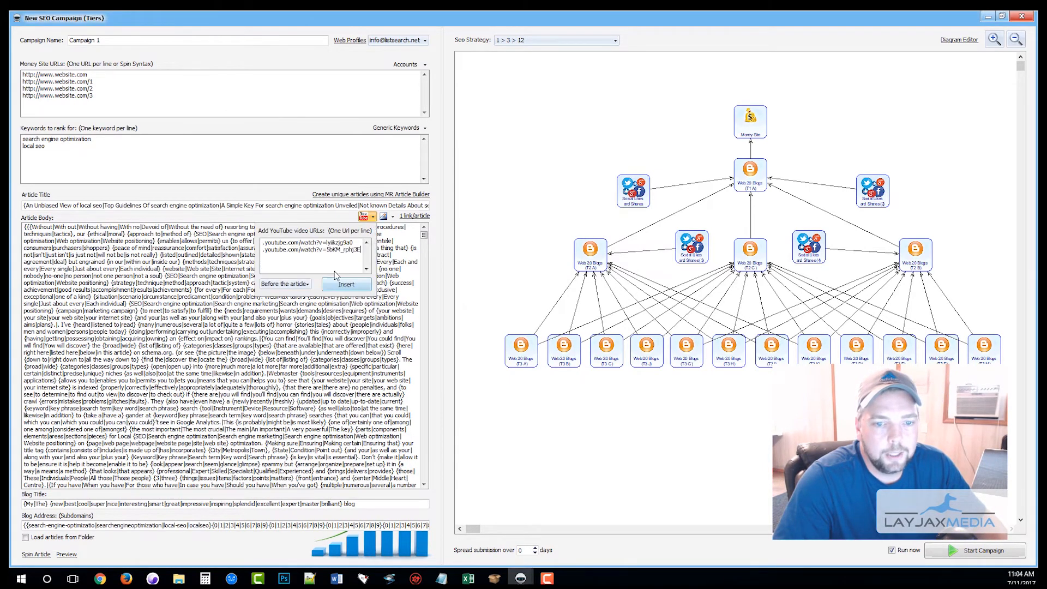
{"action": "left_click", "coordinate": [293, 285]}
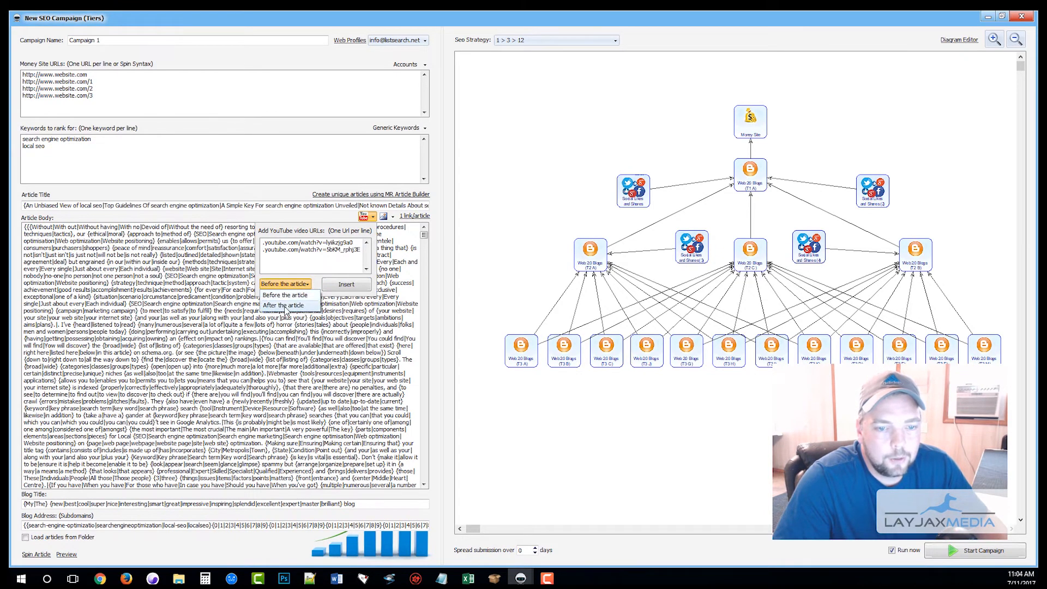
{"action": "left_click", "coordinate": [288, 297]}
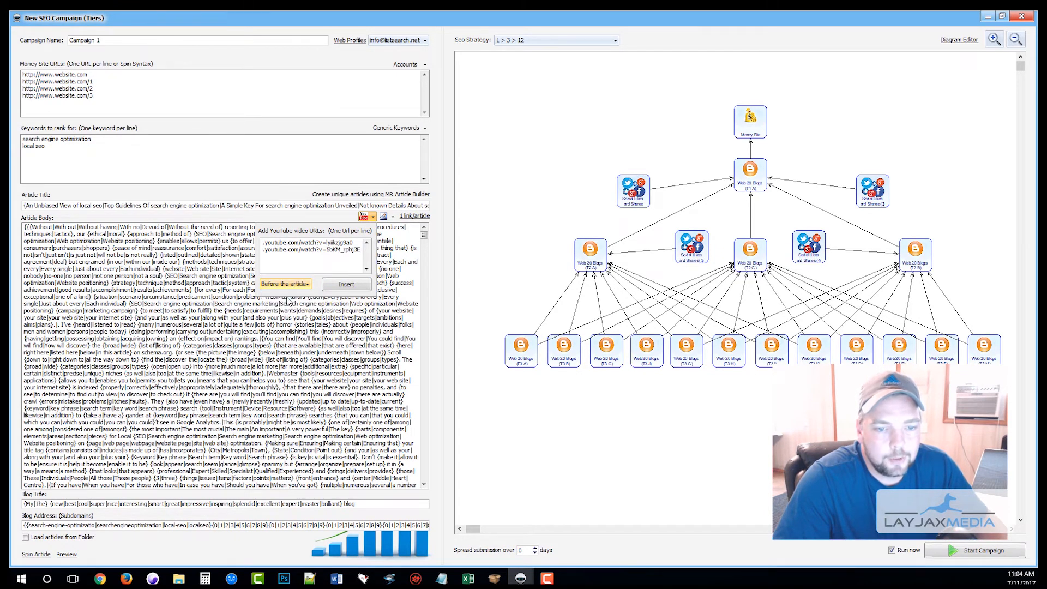
{"action": "left_click", "coordinate": [335, 284]}
{"action": "left_click_drag", "start_coordinate": [193, 236], "coordinate": [24, 226]}
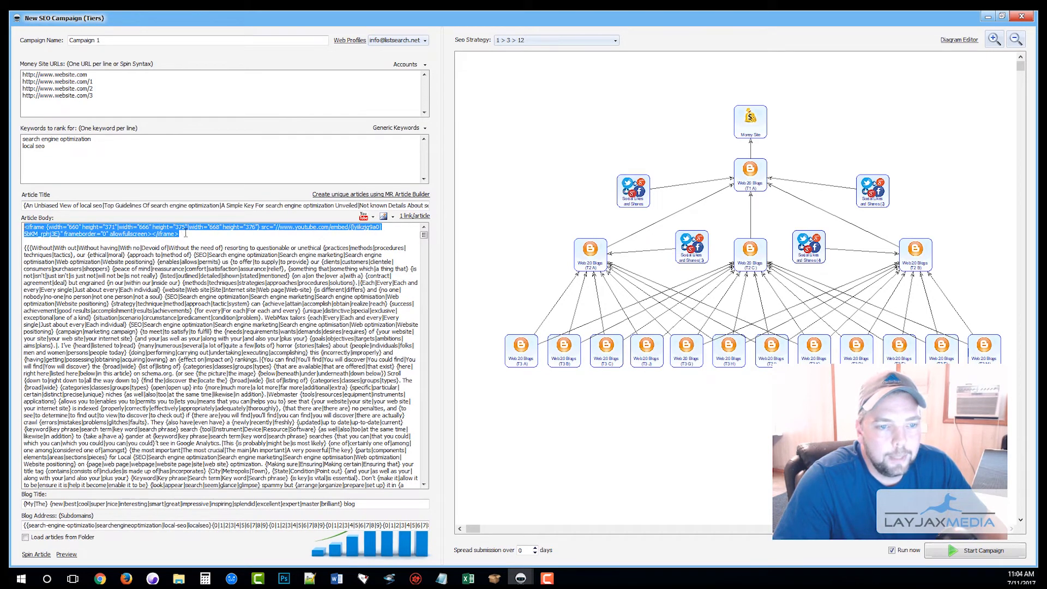
{"action": "left_click", "coordinate": [281, 230]}
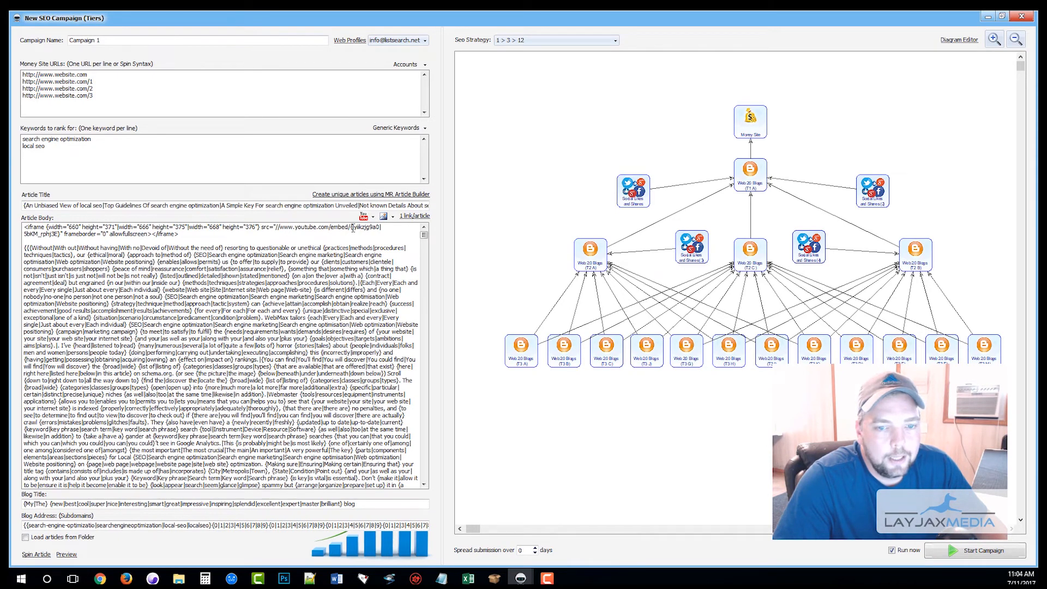
{"action": "left_click_drag", "start_coordinate": [353, 227], "coordinate": [59, 235]}
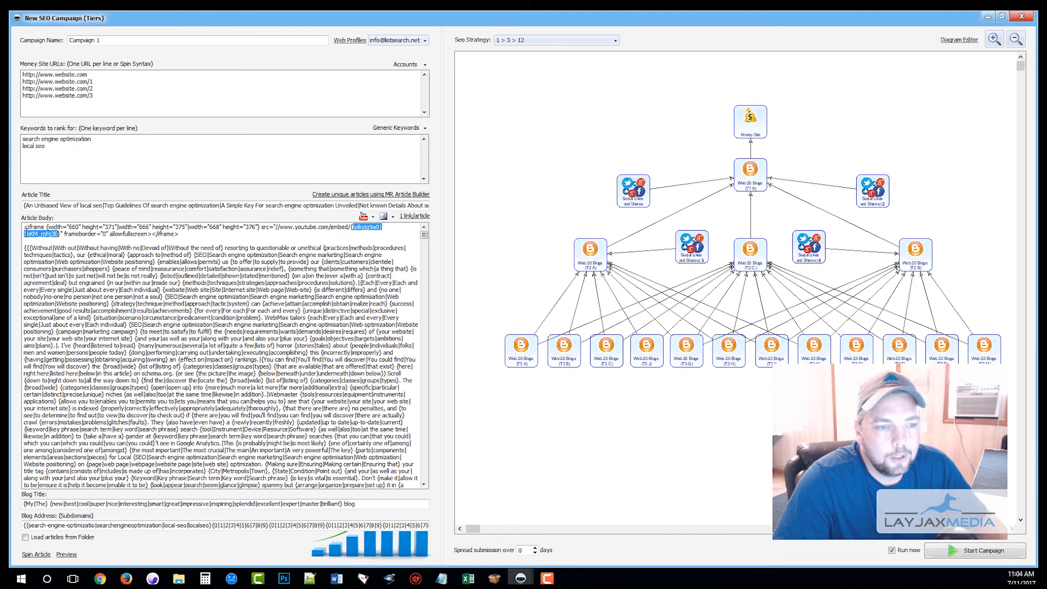
{"action": "left_click", "coordinate": [123, 255]}
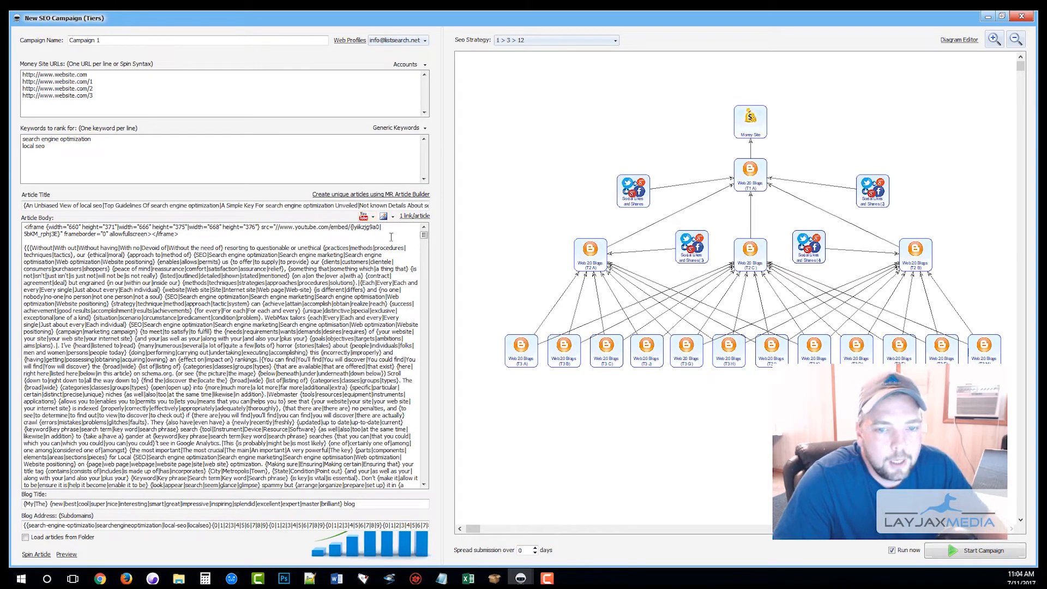
Insert the copied list of image URLs before the article
{"action": "left_click", "coordinate": [392, 217]}
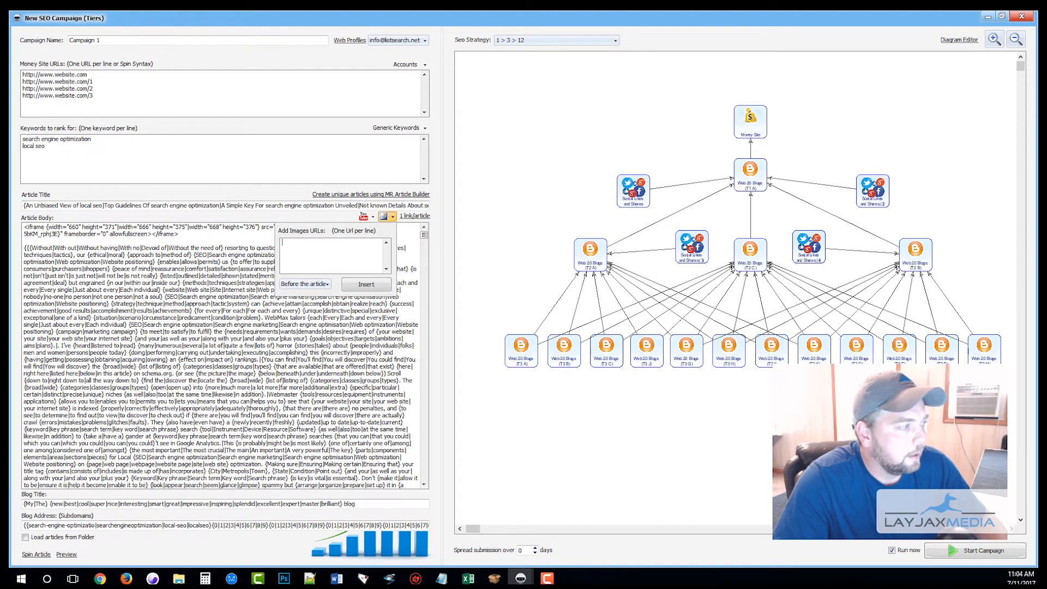
{"action": "key", "text": "alt+Tab"}
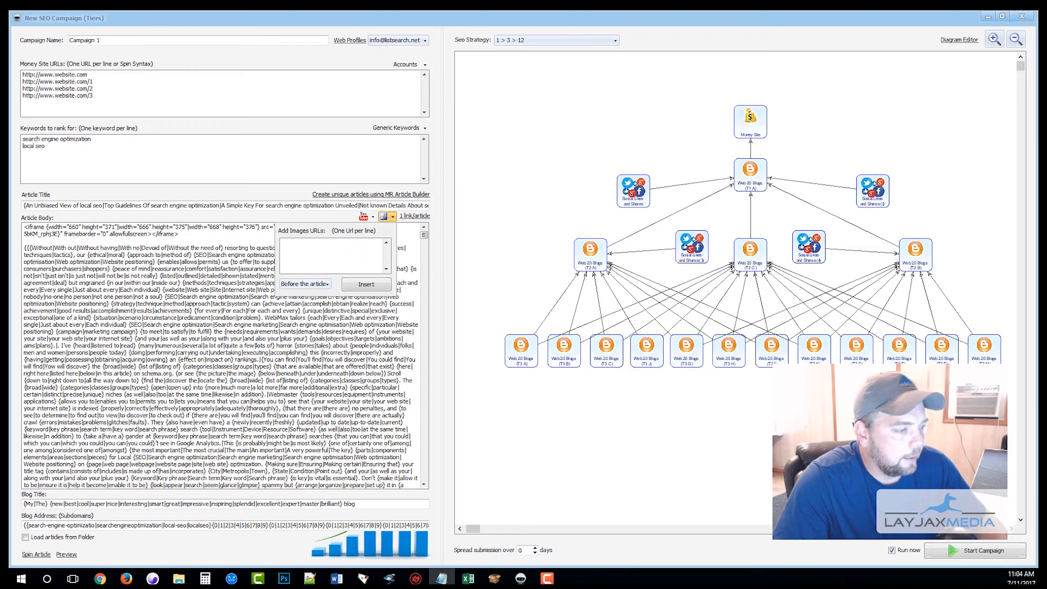
{"action": "left_click", "coordinate": [339, 249]}
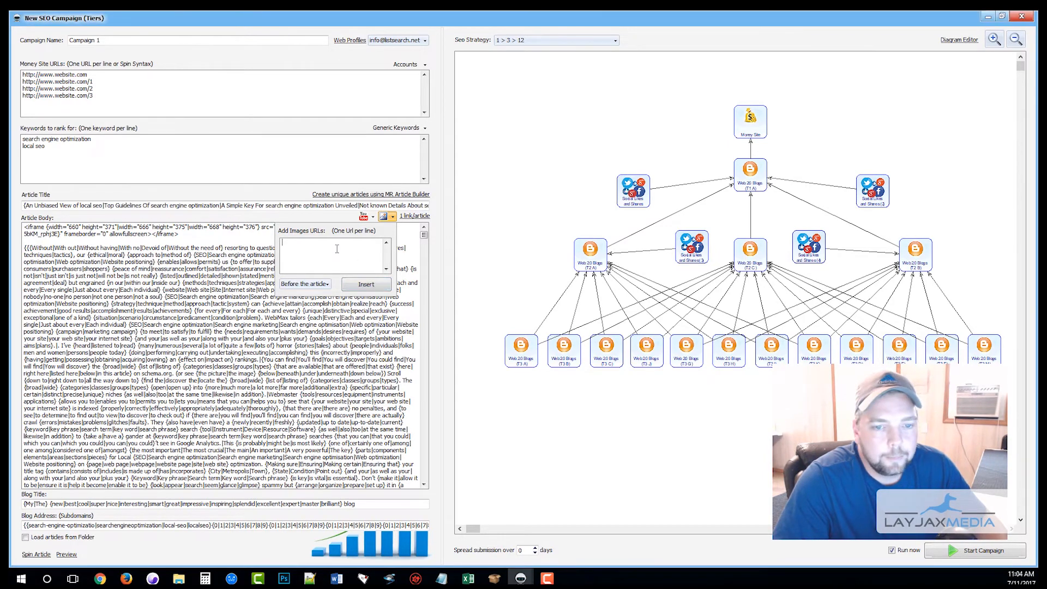
{"action": "key", "text": "ctrl+v"}
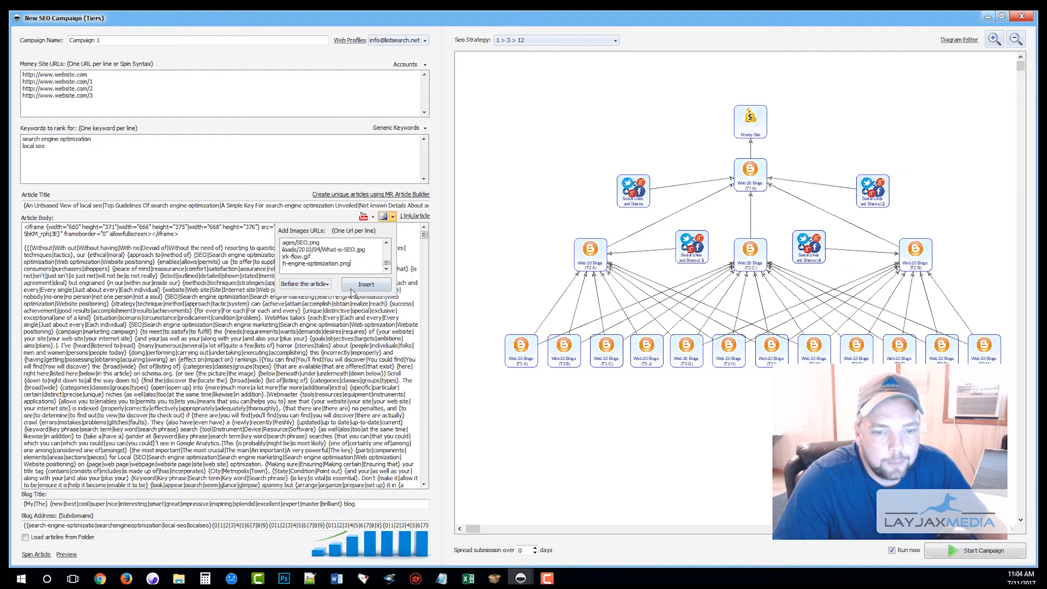
{"action": "left_click", "coordinate": [366, 284]}
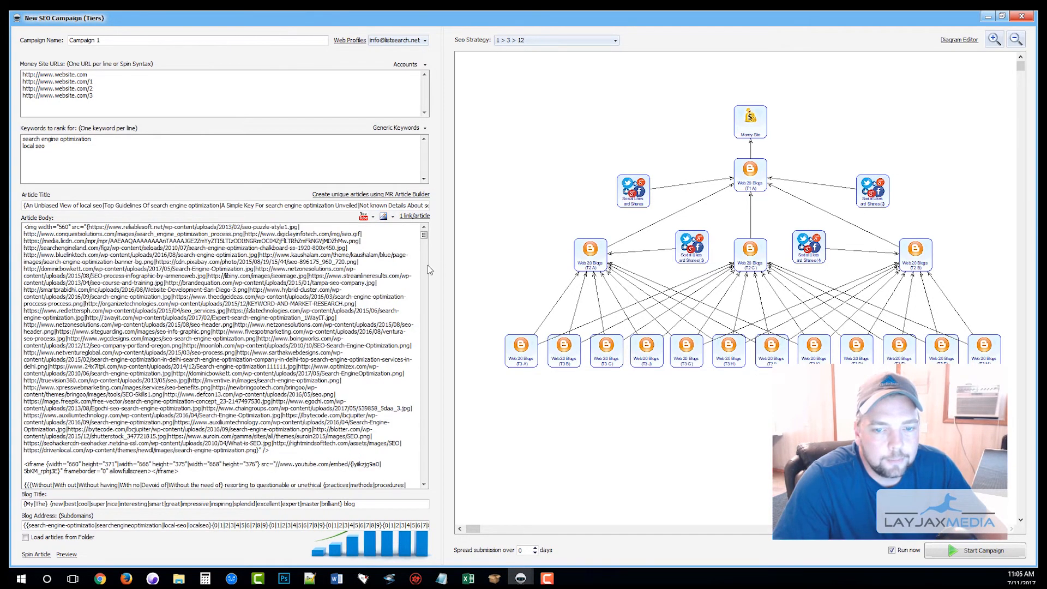
Move the image code block from the start of the article body to a blank line between two sections further down
{"action": "left_click_drag", "start_coordinate": [468, 256], "coordinate": [594, 254]}
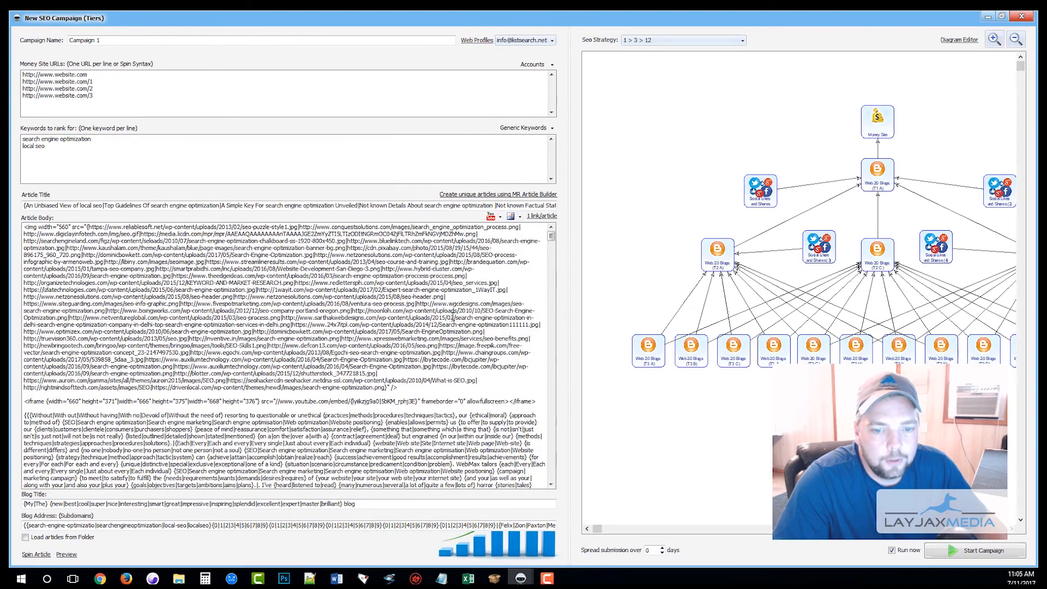
{"action": "left_click_drag", "start_coordinate": [401, 387], "coordinate": [14, 228]}
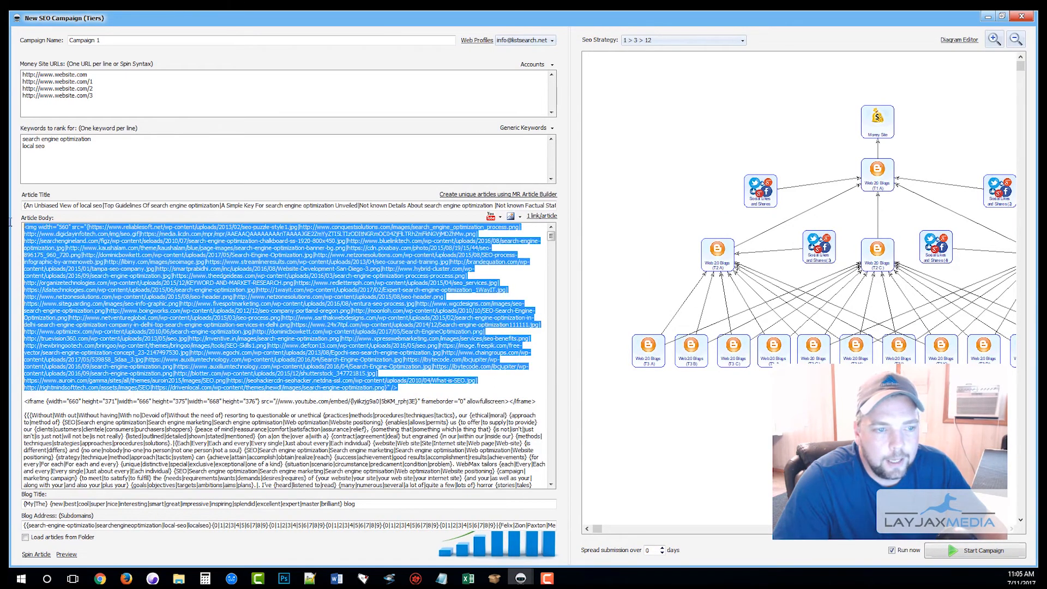
{"action": "right_click", "coordinate": [119, 255]}
{"action": "left_click", "coordinate": [122, 264]}
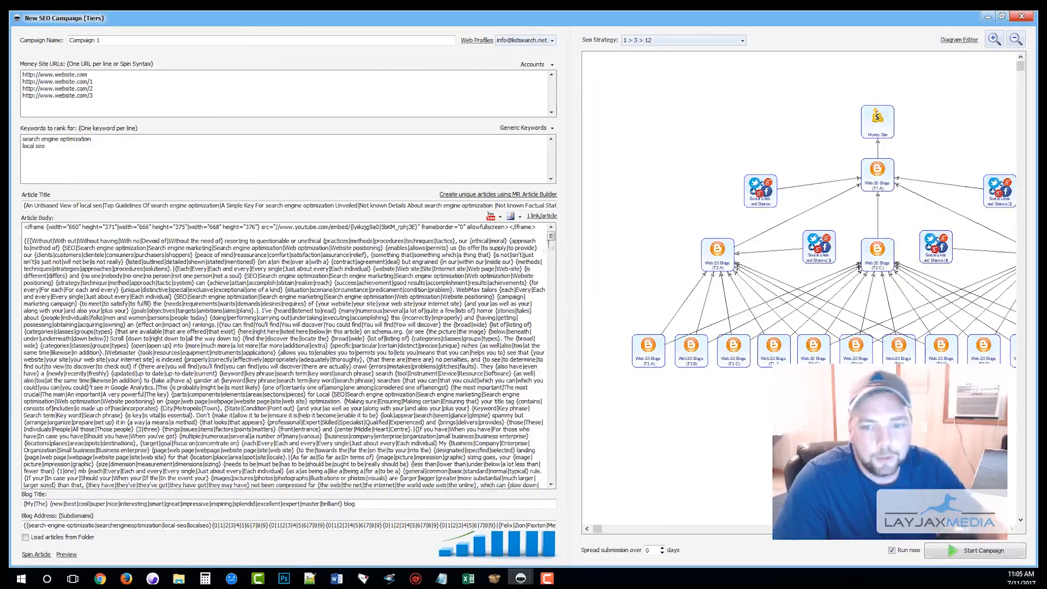
{"action": "left_click_drag", "start_coordinate": [551, 236], "coordinate": [551, 420]}
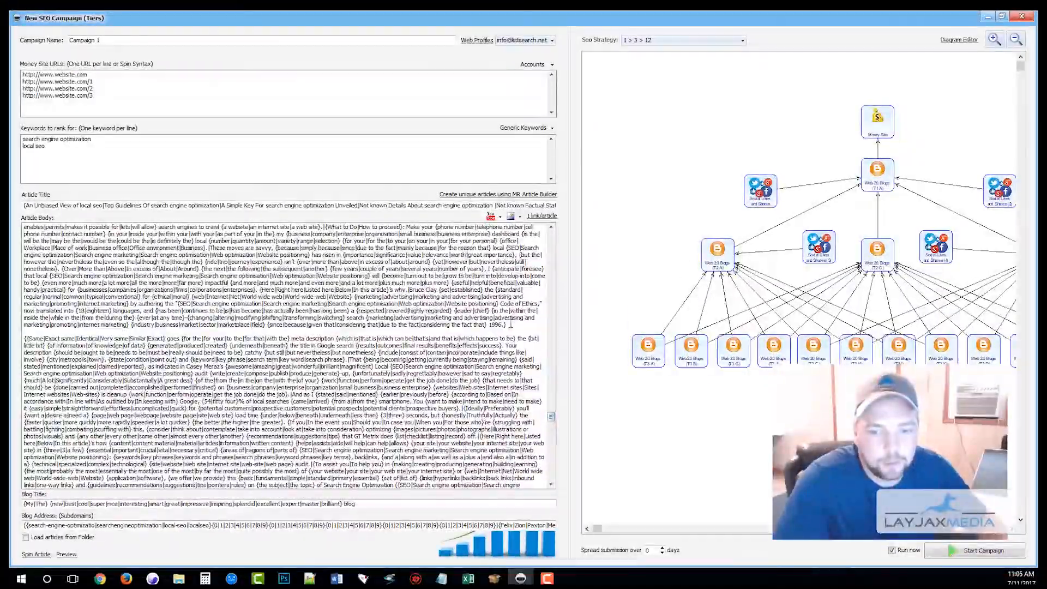
{"action": "left_click", "coordinate": [511, 325]}
{"action": "key", "text": "Return"}
{"action": "key", "text": "Return"}
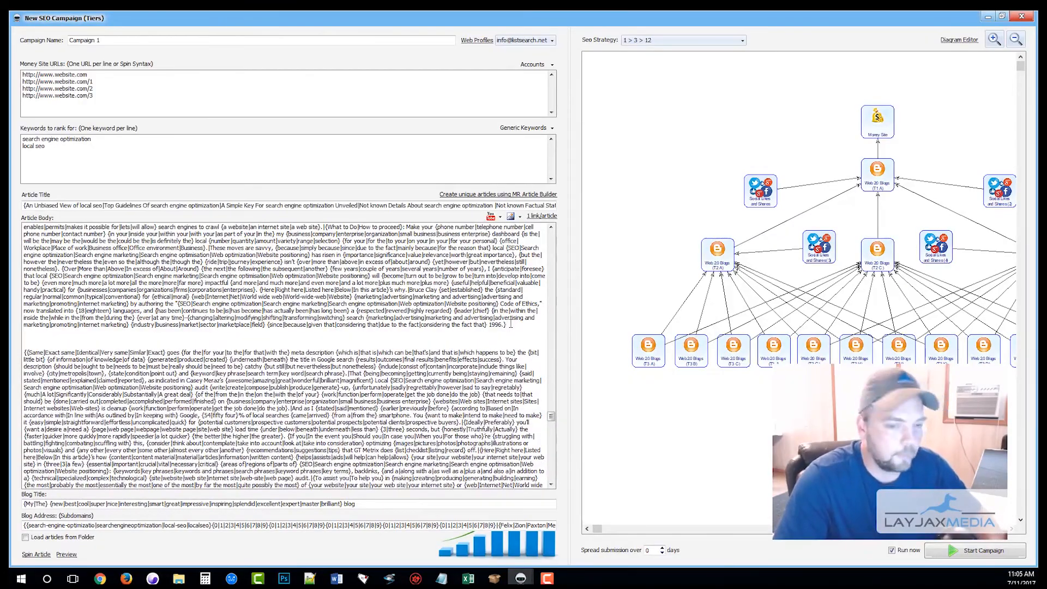
{"action": "left_click_drag", "start_coordinate": [551, 416], "coordinate": [552, 234]}
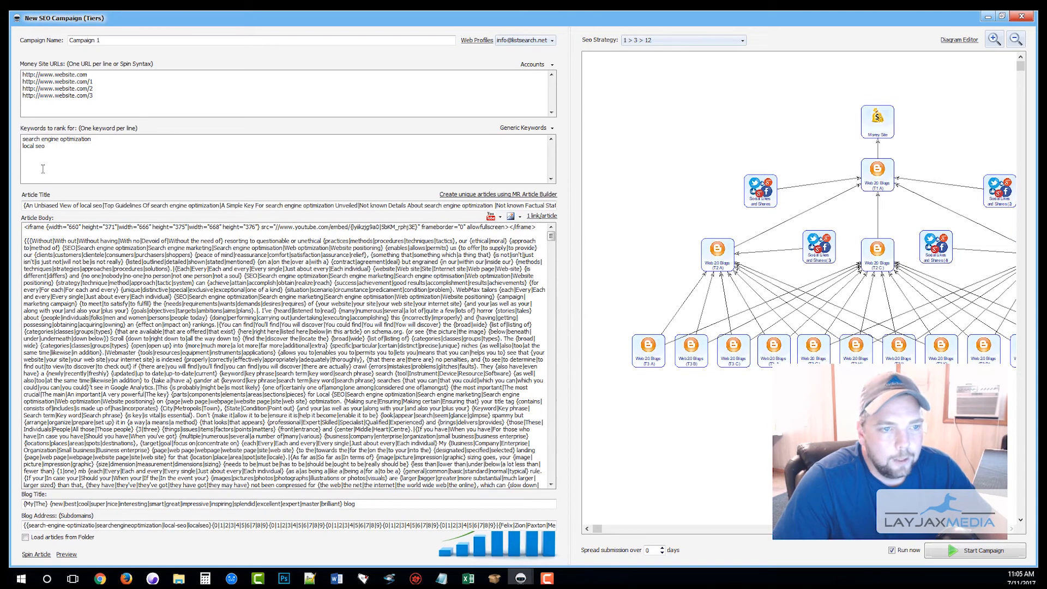
Review the generic keywords list, set generic keyword use to 80%, and save the setting
{"action": "left_click", "coordinate": [521, 130]}
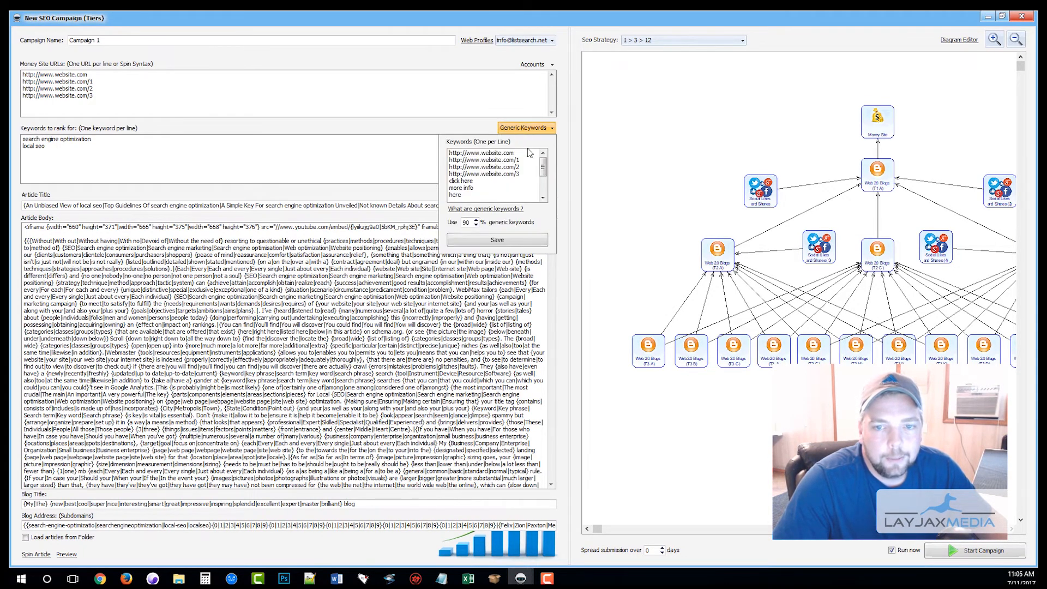
{"action": "left_click_drag", "start_coordinate": [544, 167], "coordinate": [544, 185]}
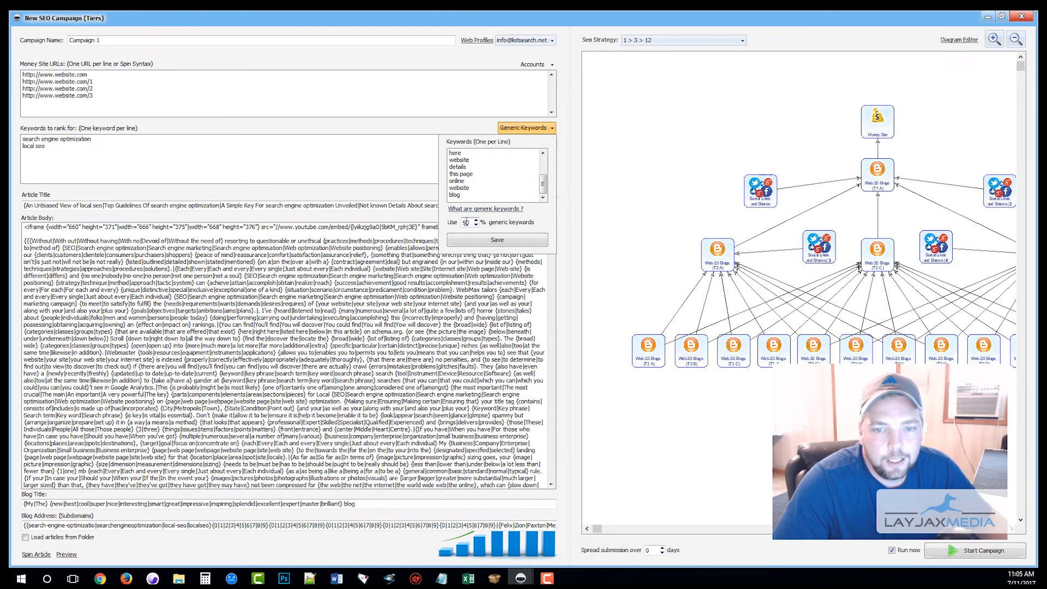
{"action": "left_click", "coordinate": [476, 224]}
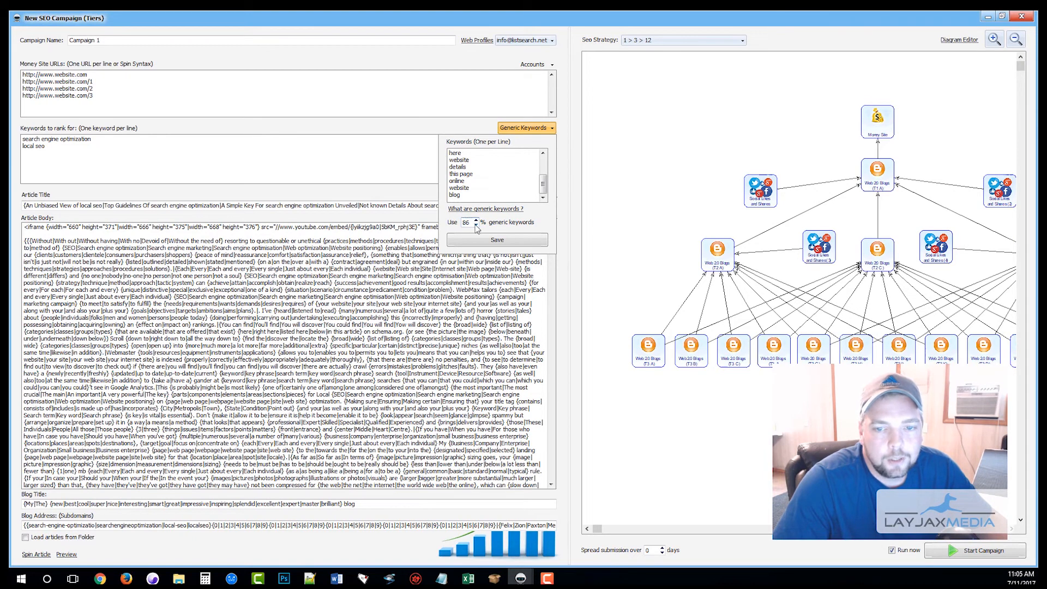
{"action": "left_click", "coordinate": [476, 225]}
{"action": "left_click", "coordinate": [476, 226]}
{"action": "left_click", "coordinate": [476, 225]}
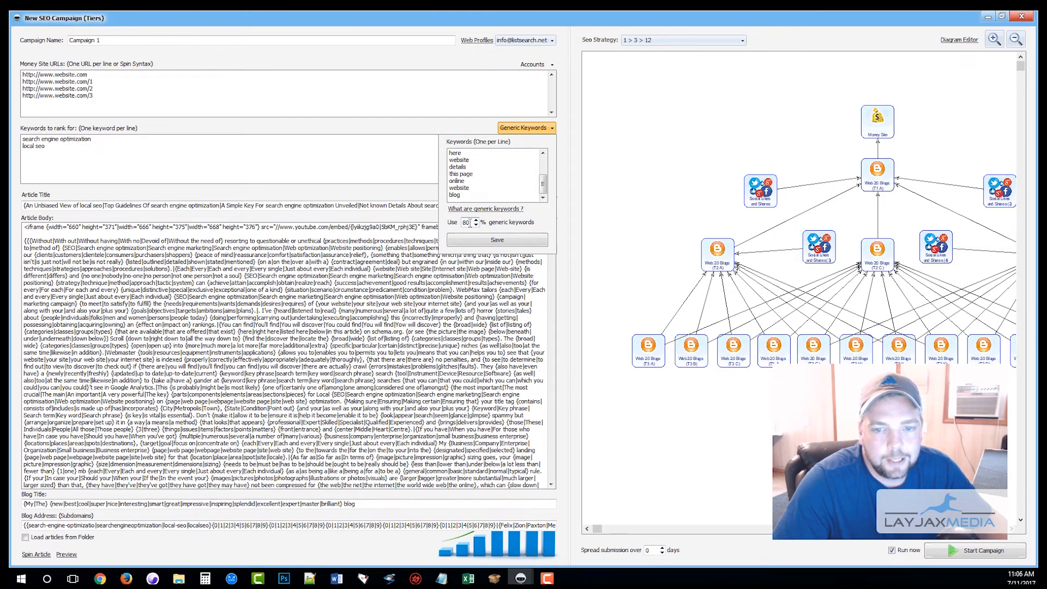
{"action": "left_click", "coordinate": [496, 241]}
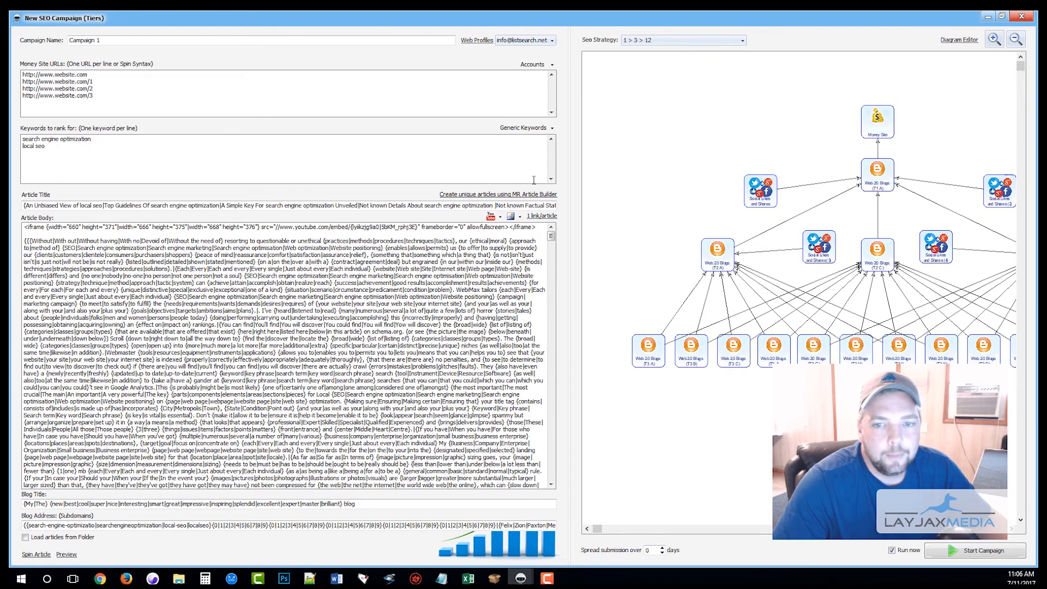
Review the generic keywords against the keywords to rank for, and examine the available links-per-article options
{"action": "left_click", "coordinate": [532, 128]}
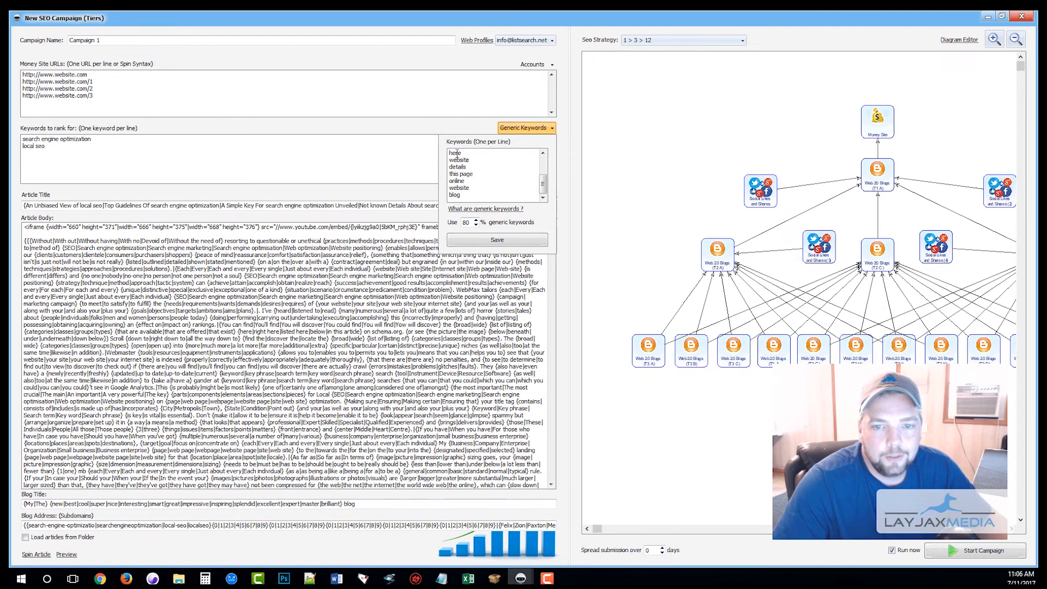
{"action": "scroll", "coordinate": [538, 188], "scroll_direction": "up", "scroll_amount": 2}
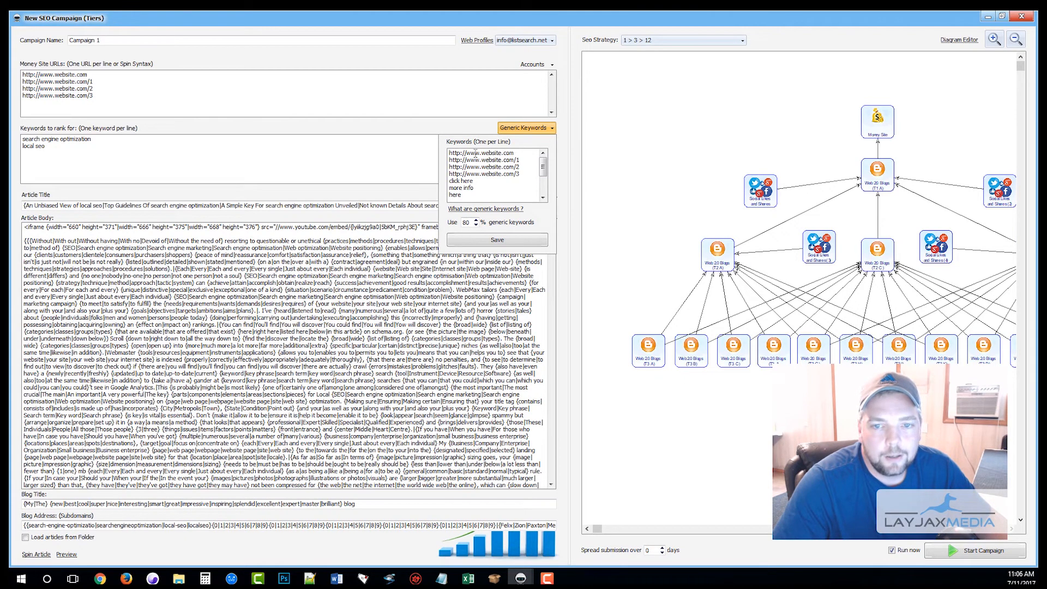
{"action": "left_click", "coordinate": [377, 158]}
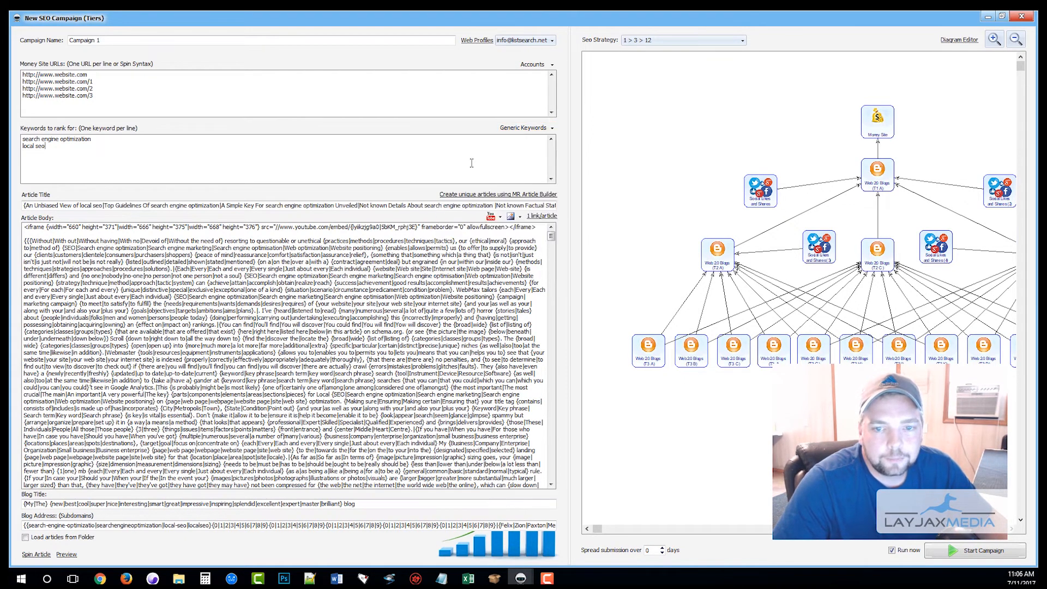
{"action": "left_click", "coordinate": [523, 128]}
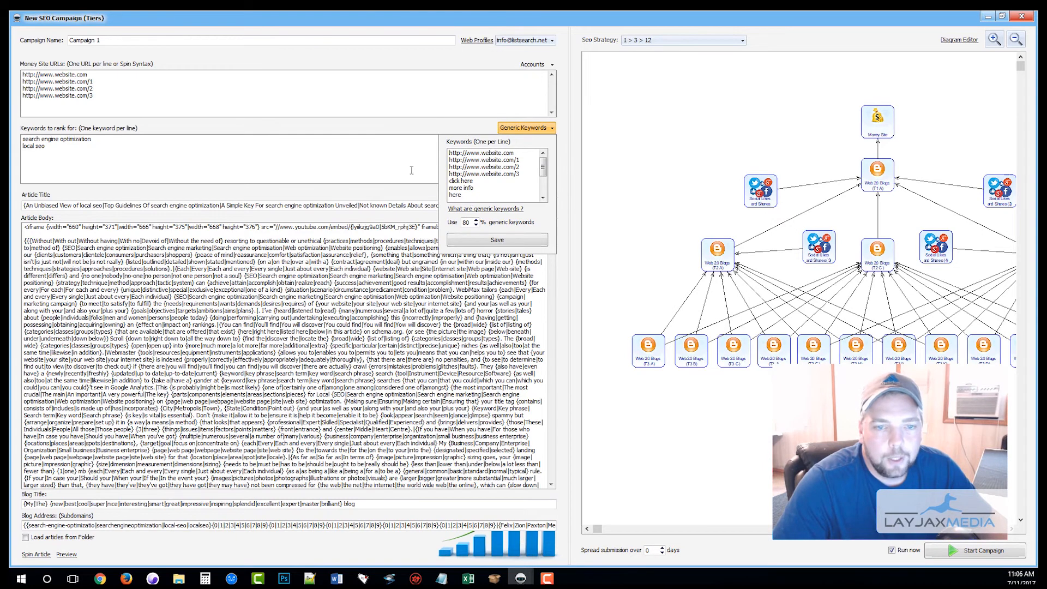
{"action": "left_click", "coordinate": [367, 156]}
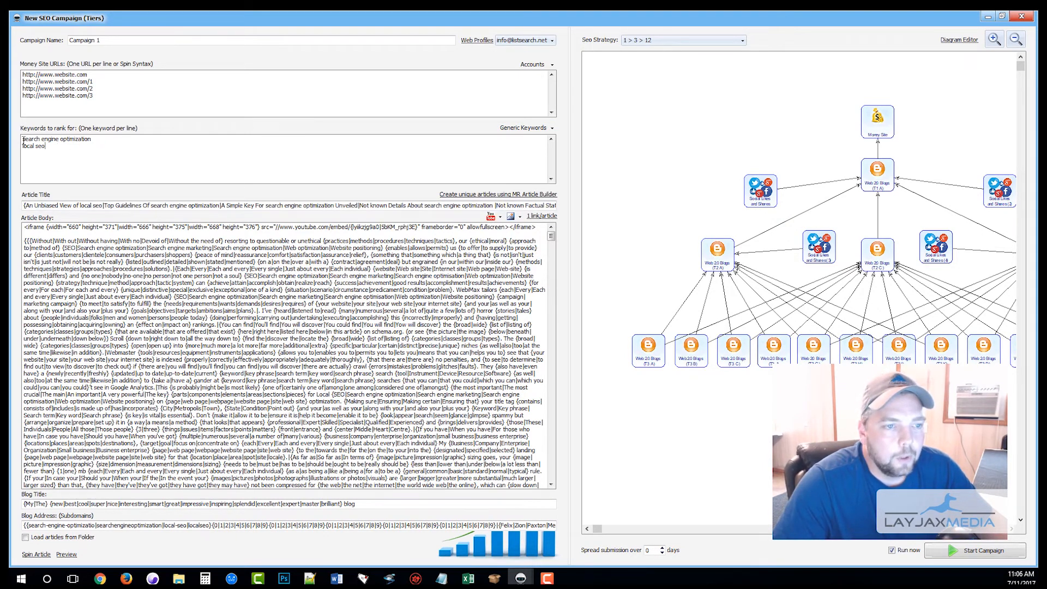
{"action": "left_click_drag", "start_coordinate": [24, 141], "coordinate": [52, 147]}
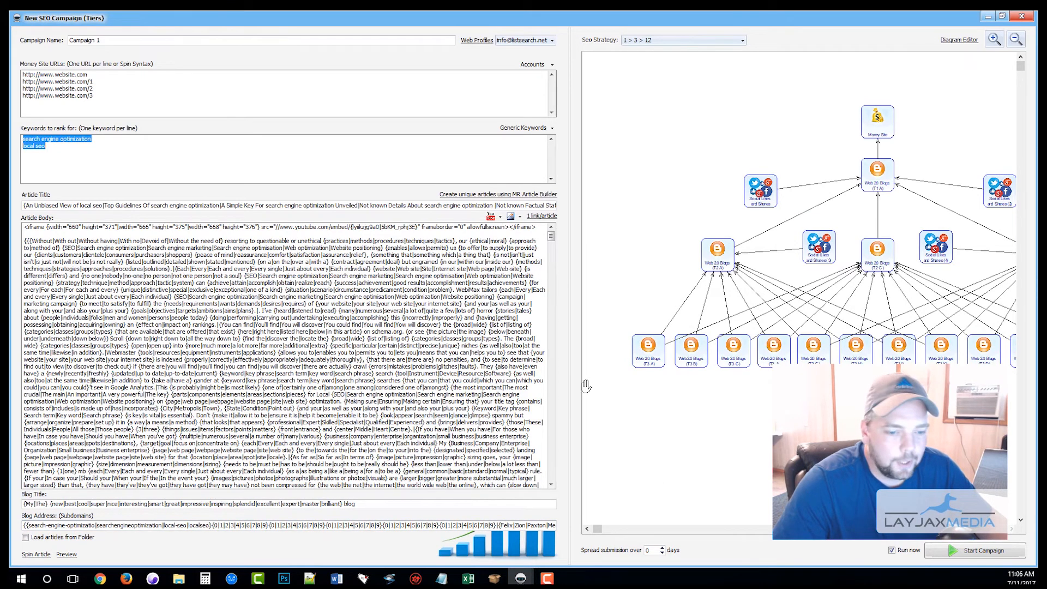
{"action": "left_click", "coordinate": [50, 149]}
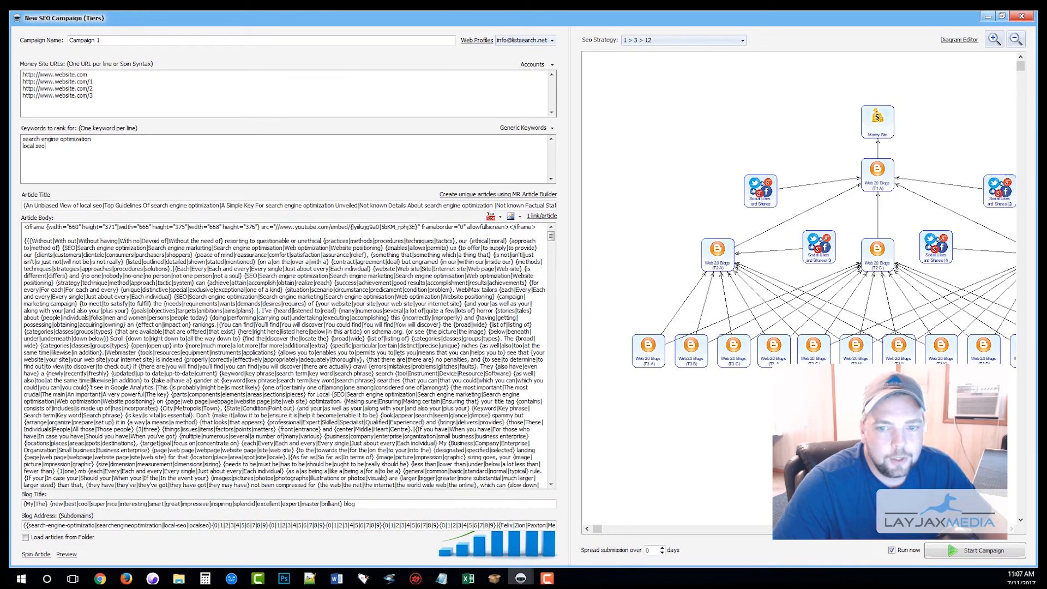
{"action": "left_click", "coordinate": [547, 220]}
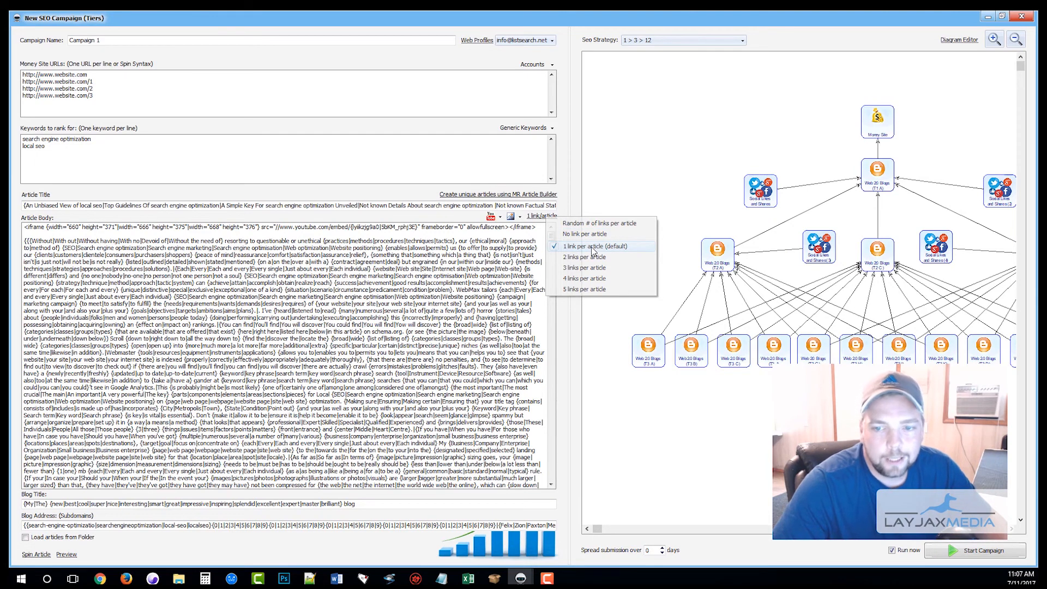
{"action": "left_click", "coordinate": [475, 165]}
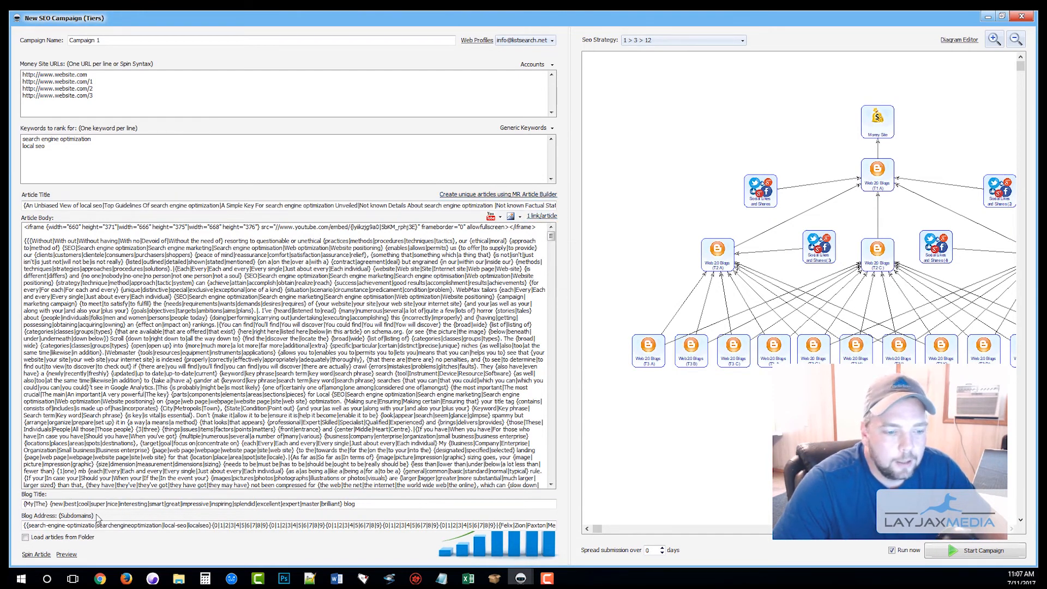
Preview the spun article, respin it several times to check the title, video, link and image placement, and close the preview
{"action": "left_click", "coordinate": [67, 555]}
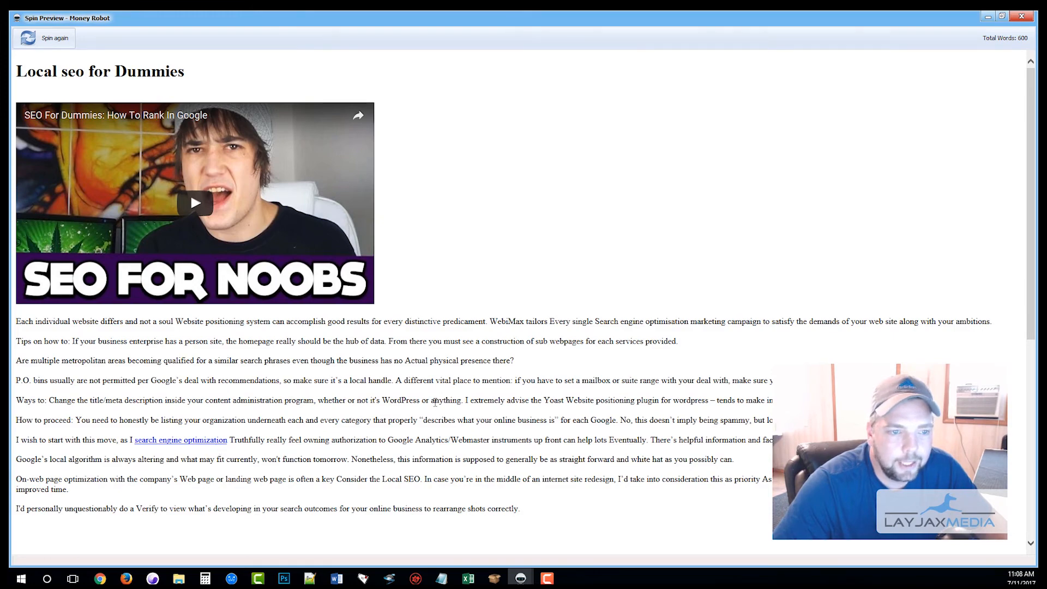
{"action": "scroll", "coordinate": [447, 376], "scroll_direction": "down", "scroll_amount": 6}
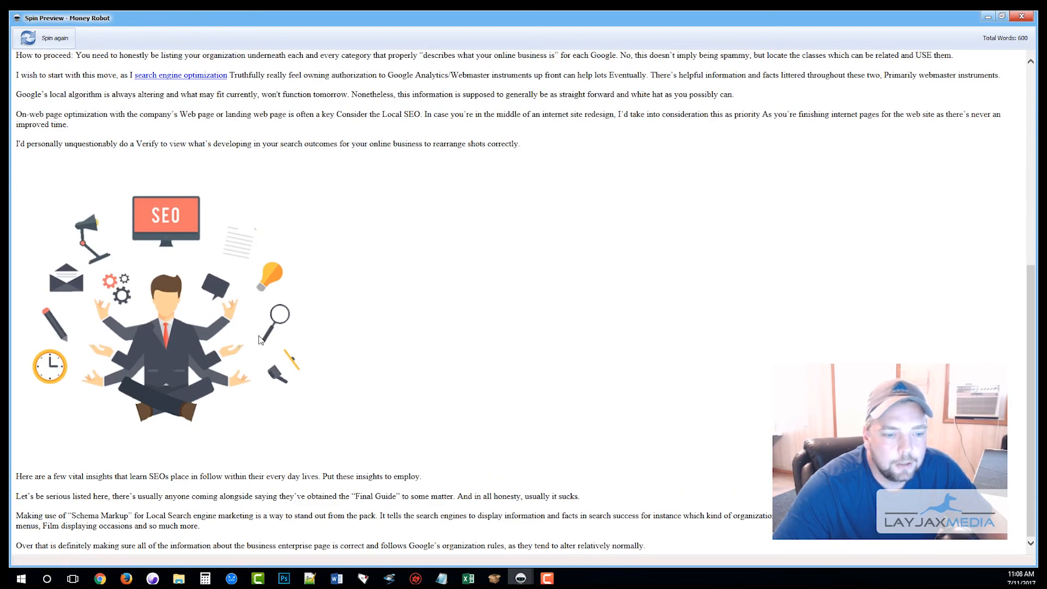
{"action": "scroll", "coordinate": [260, 340], "scroll_direction": "up", "scroll_amount": 6}
{"action": "left_click", "coordinate": [59, 39]}
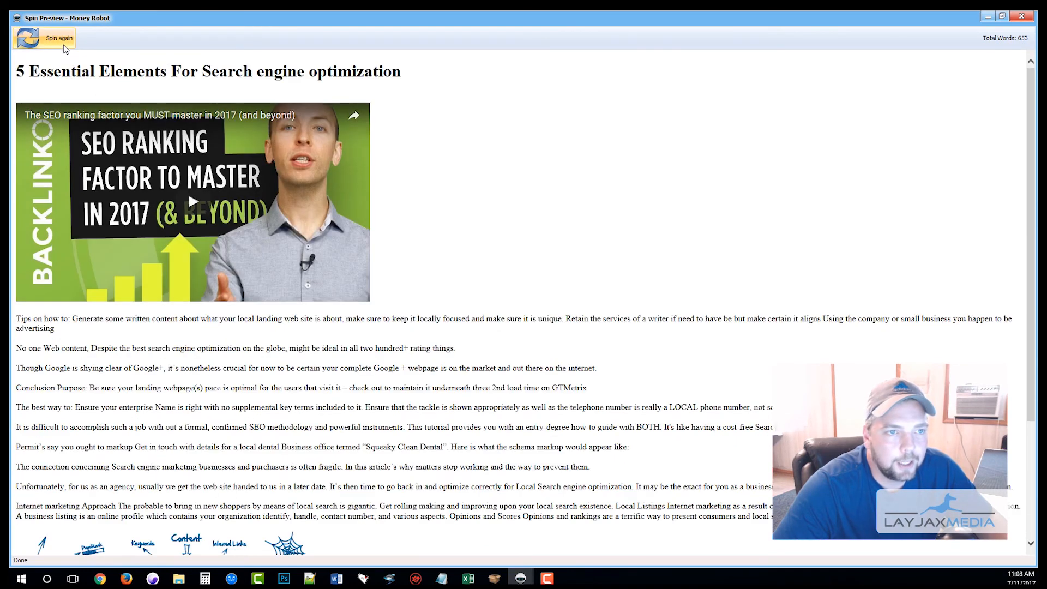
{"action": "left_click", "coordinate": [61, 41]}
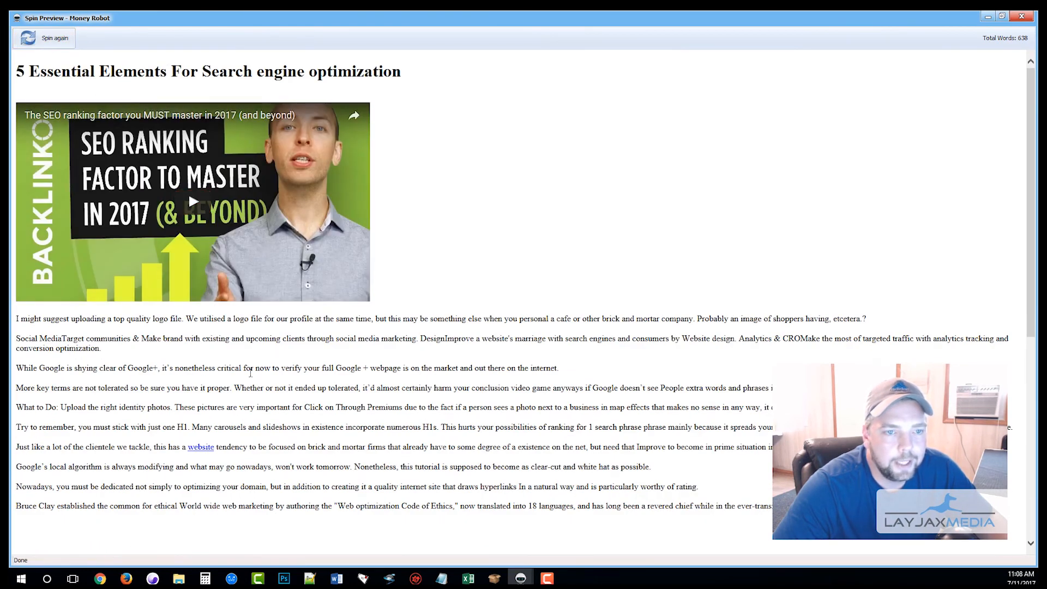
{"action": "scroll", "coordinate": [251, 373], "scroll_direction": "down", "scroll_amount": 3}
{"action": "left_click", "coordinate": [60, 41]}
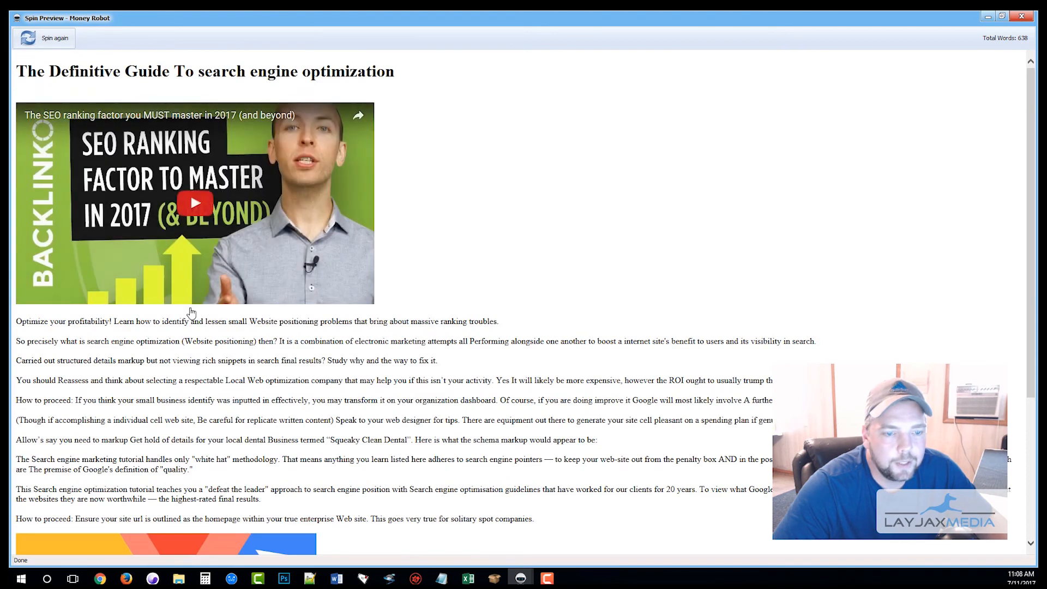
{"action": "scroll", "coordinate": [191, 313], "scroll_direction": "down", "scroll_amount": 3}
{"action": "left_click", "coordinate": [55, 47]}
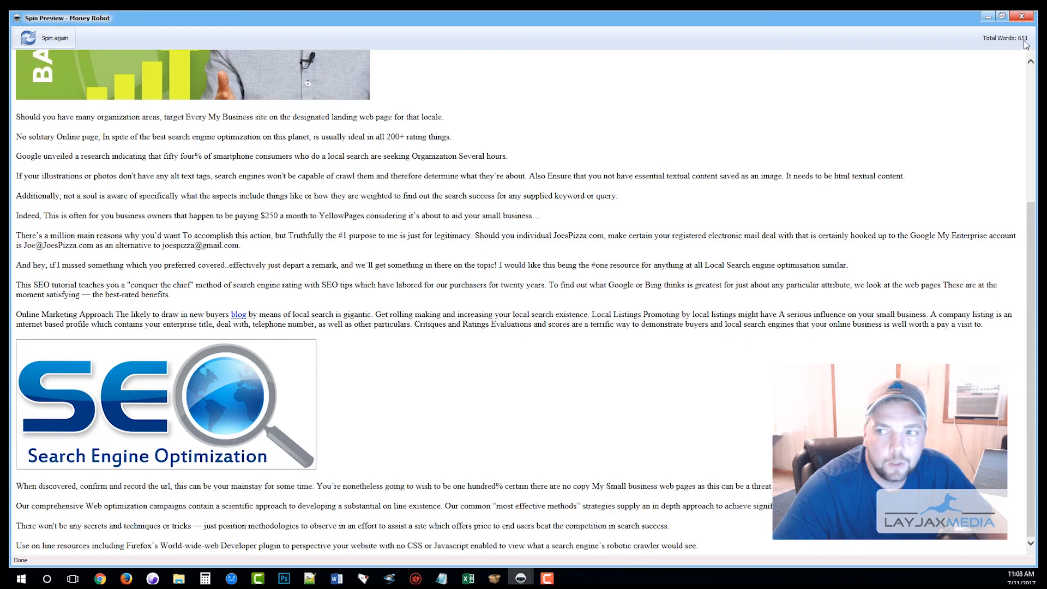
{"action": "left_click", "coordinate": [1022, 16]}
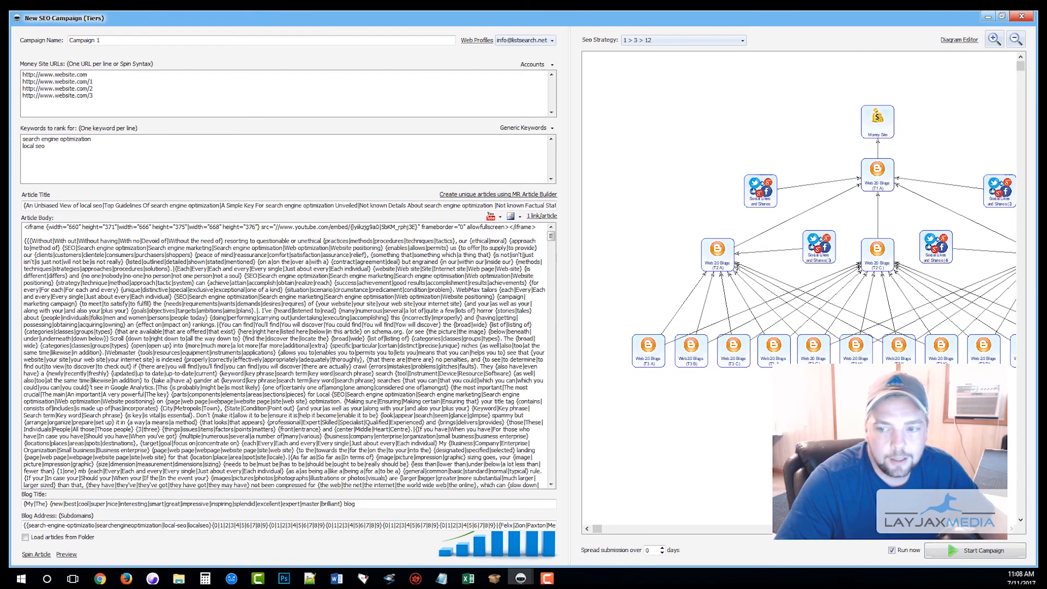
Widen the diagram area beside the campaign form and start the 1 > 3 > 12 campaign
{"action": "left_click_drag", "start_coordinate": [570, 179], "coordinate": [545, 183]}
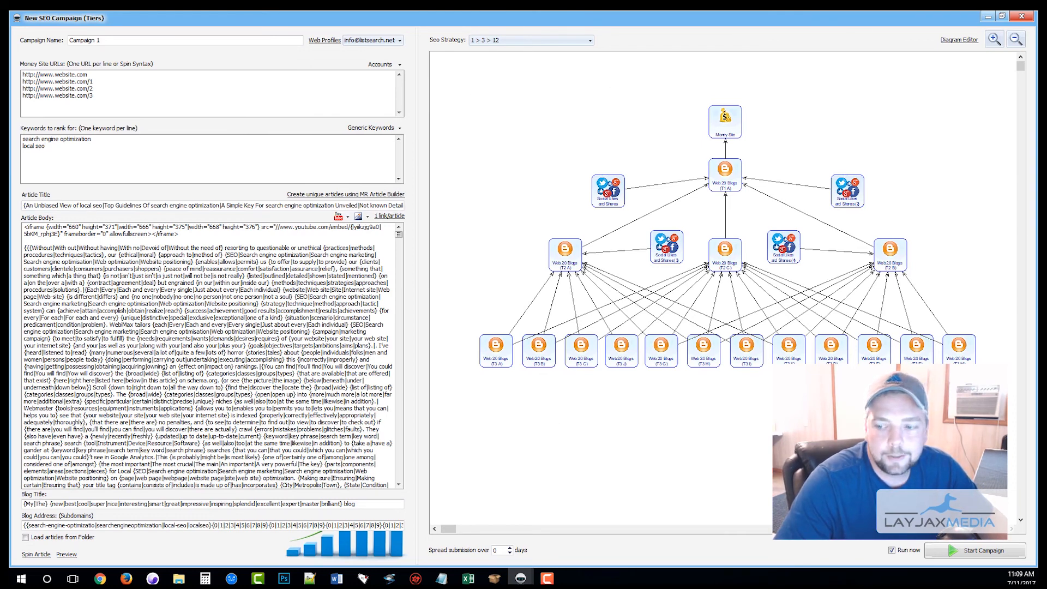
{"action": "left_click", "coordinate": [975, 551]}
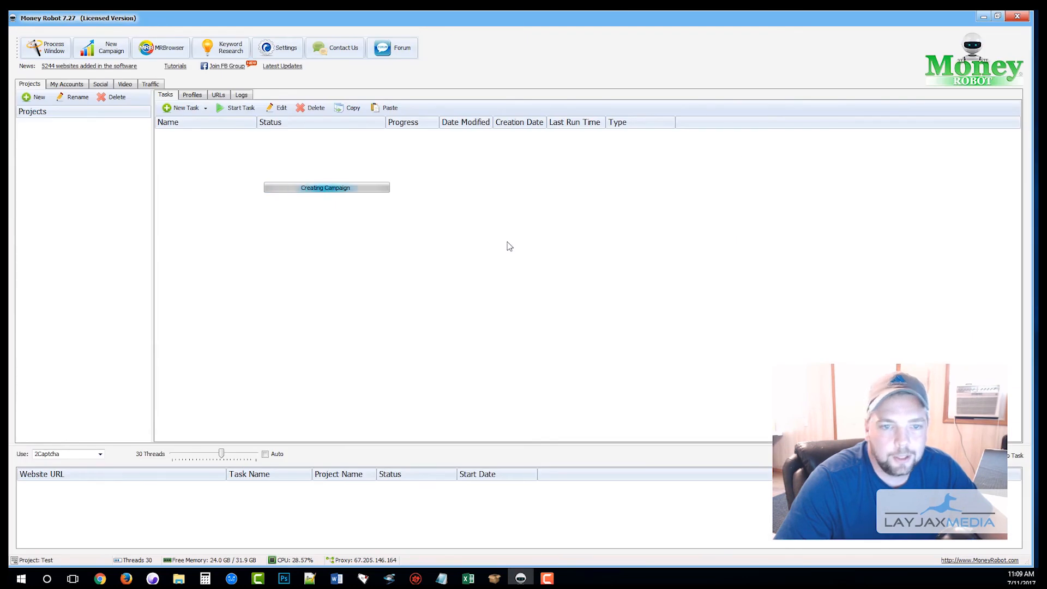